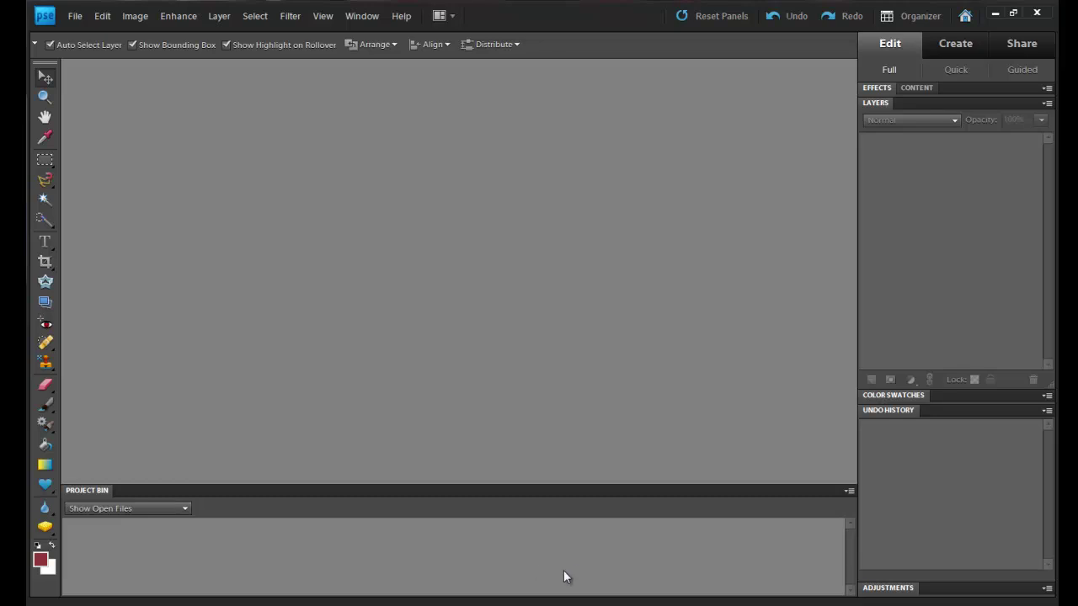
# Reopen P1090033.JPG from the recently edited files list.
pyautogui.click(77, 18)
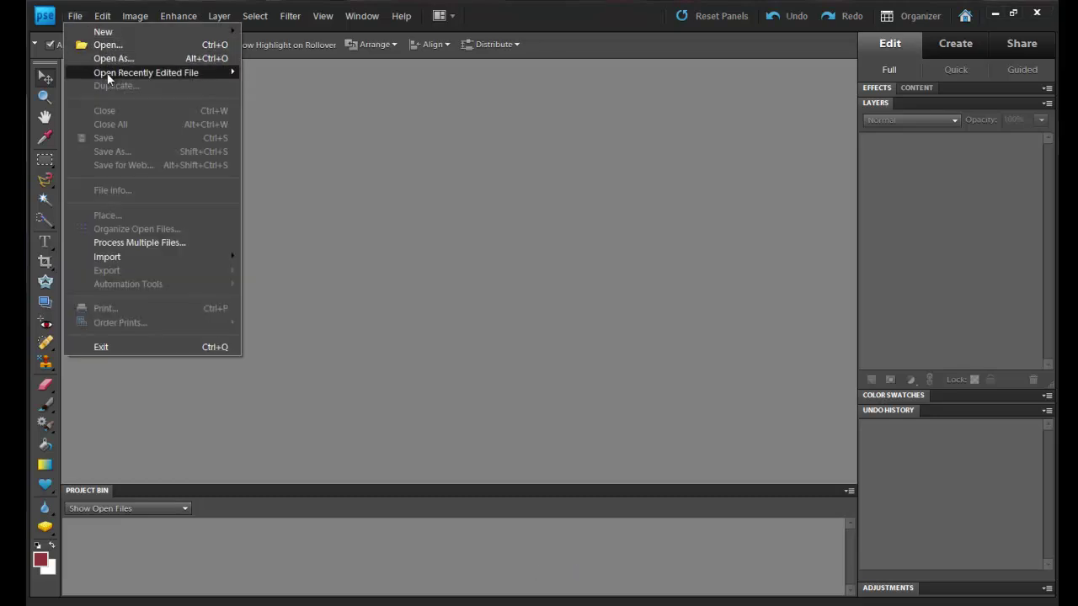
pyautogui.moveTo(118, 72)
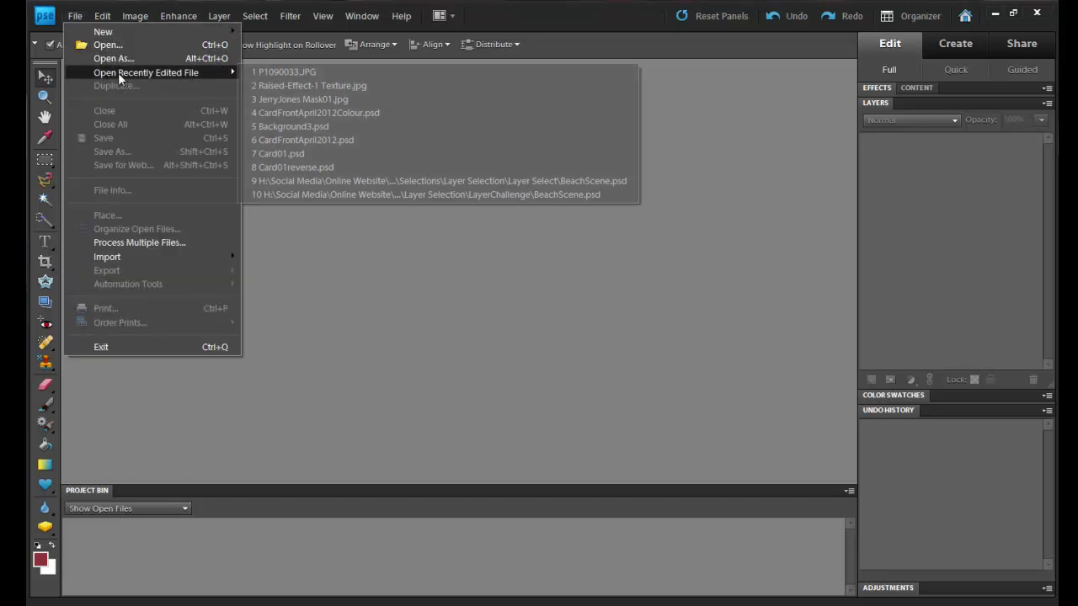
pyautogui.click(311, 71)
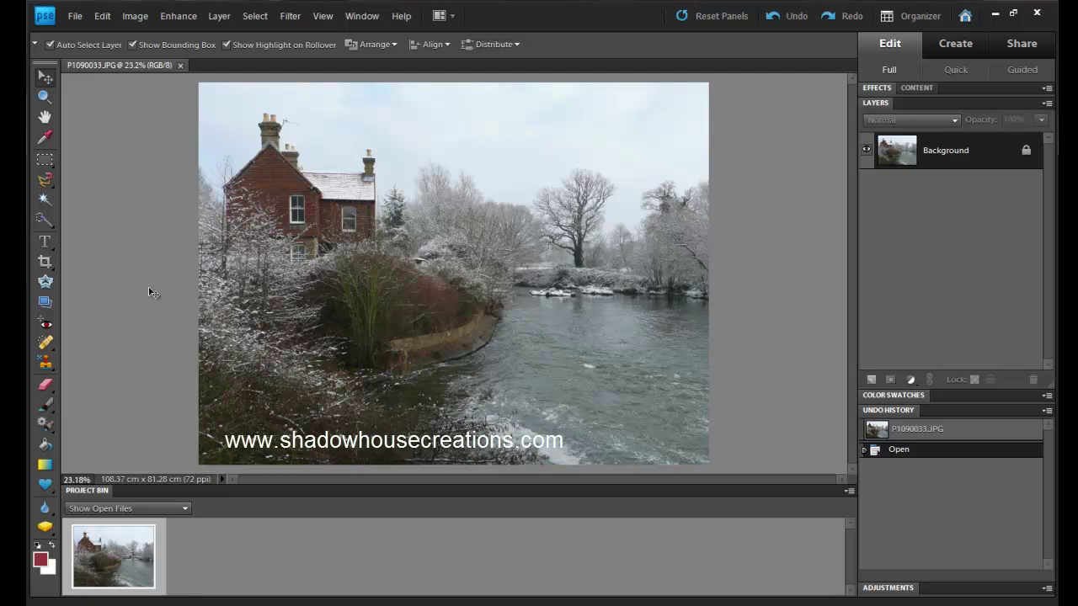
# Open JerryJones Mask01.jpg from recent files, then bring P1090033.JPG back to the front.
pyautogui.click(74, 18)
pyautogui.moveTo(123, 73)
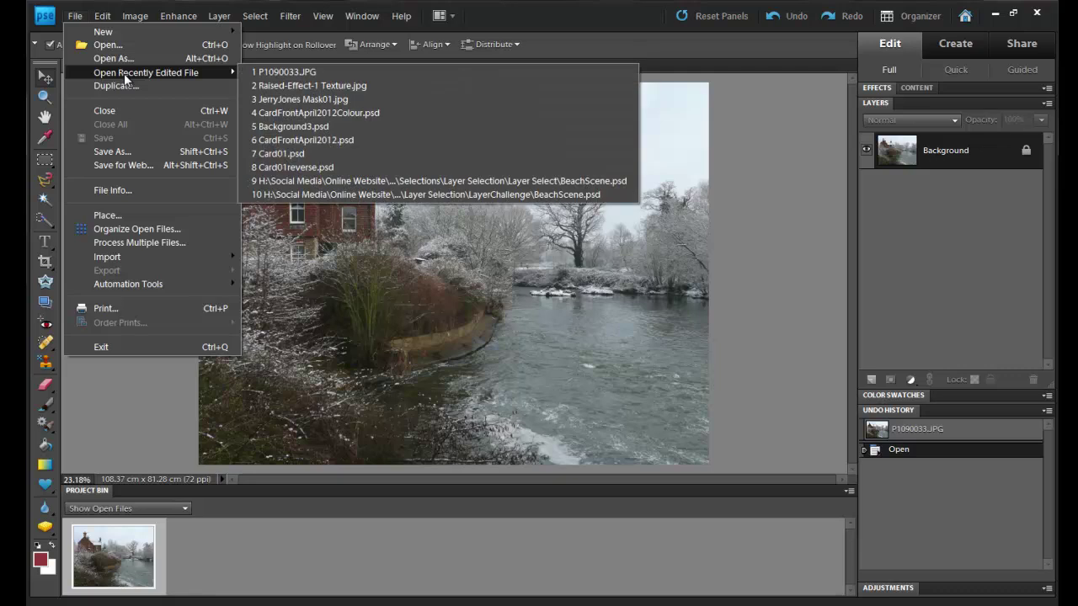
pyautogui.click(332, 100)
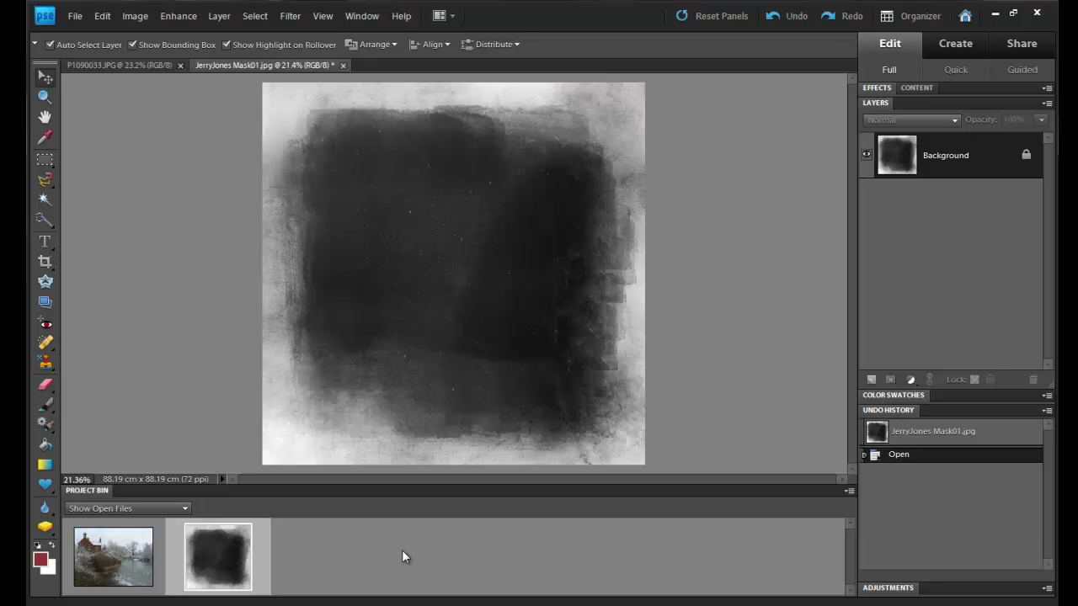
pyautogui.click(116, 562)
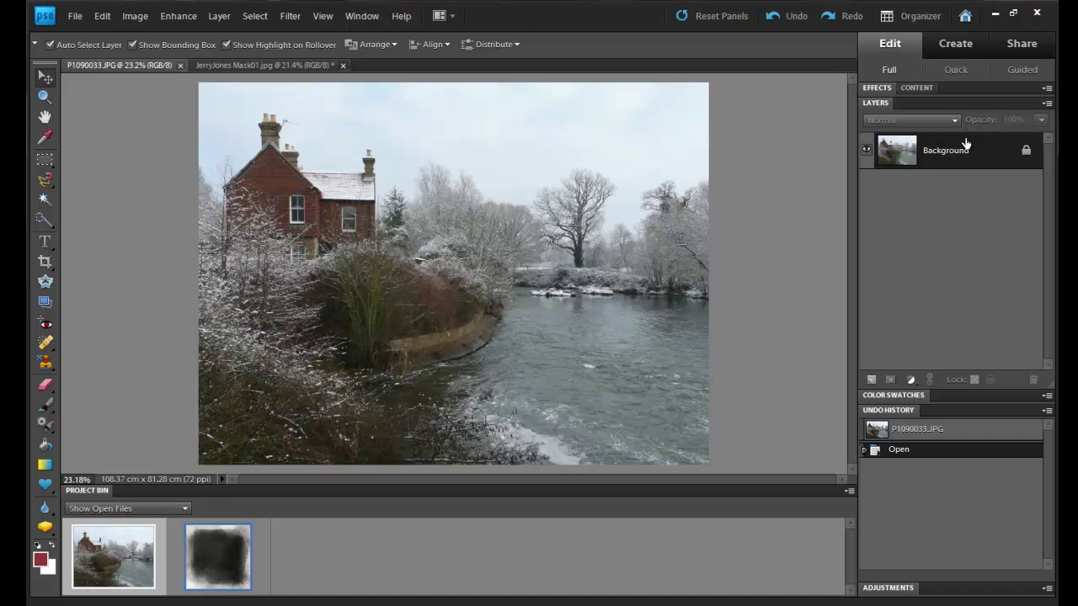
# Drop the JerryJones mask onto the river photo and stretch it to fill the canvas.
pyautogui.moveTo(222, 567); pyautogui.dragTo(375, 314)
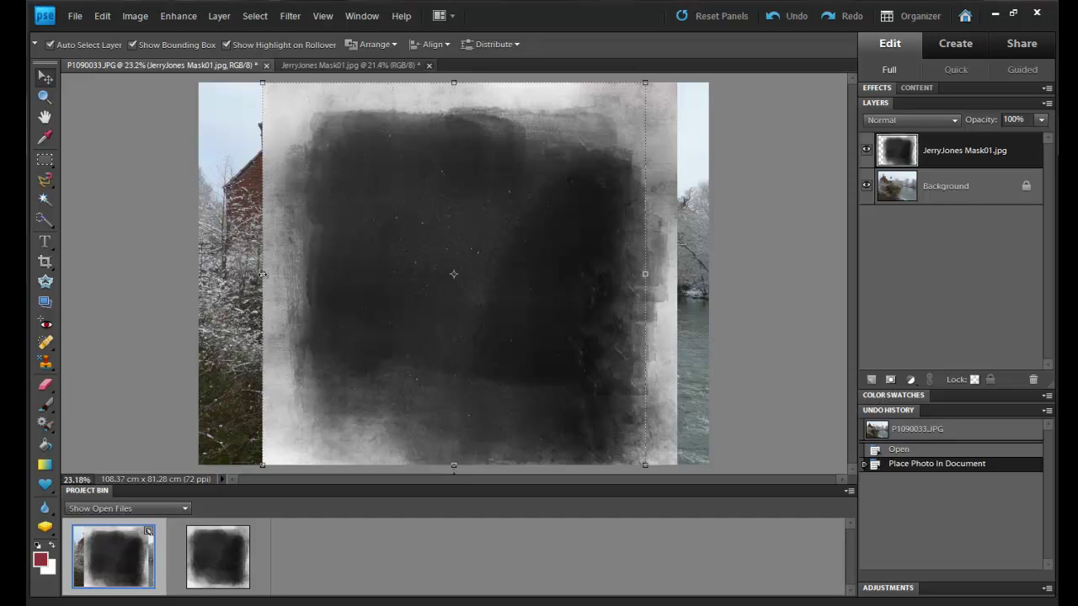
pyautogui.moveTo(261, 274); pyautogui.dragTo(198, 278)
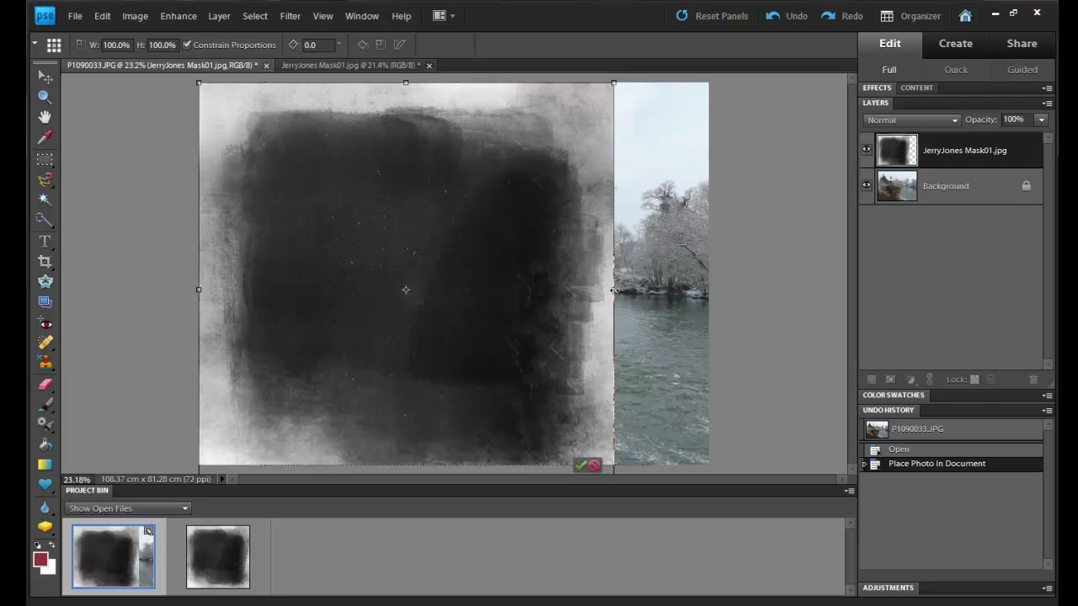
pyautogui.moveTo(614, 290); pyautogui.dragTo(708, 292)
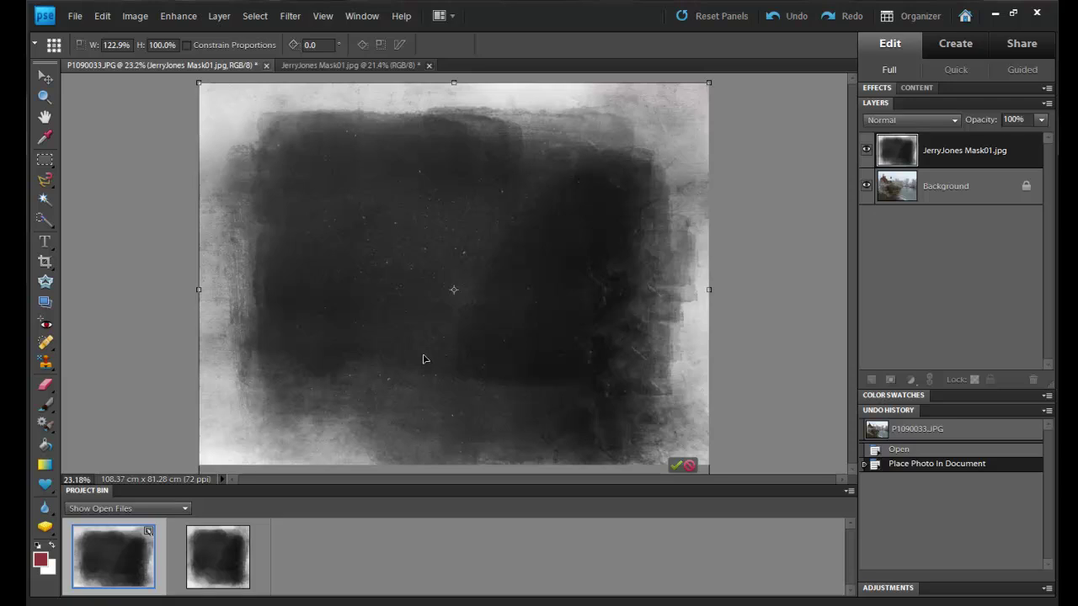
pyautogui.scroll(-1, 424, 360)
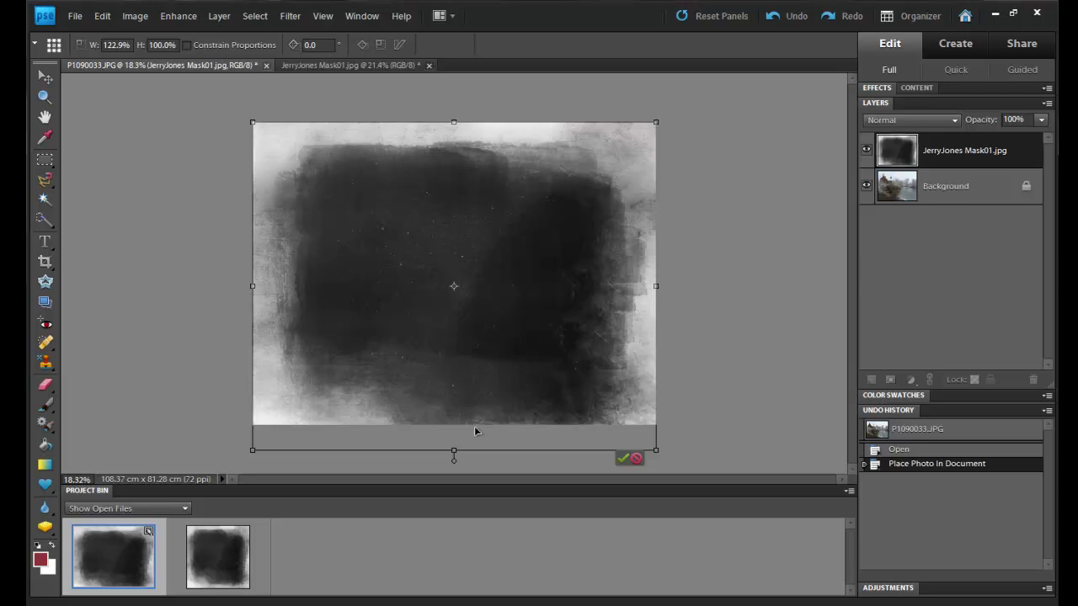
pyautogui.moveTo(454, 450); pyautogui.dragTo(453, 428)
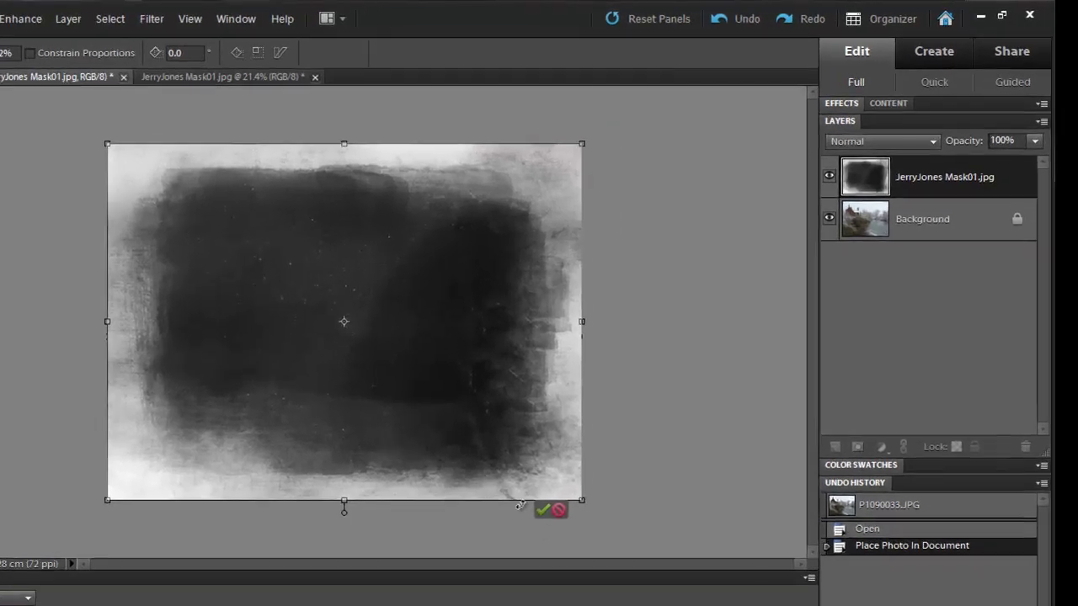
pyautogui.click(543, 510)
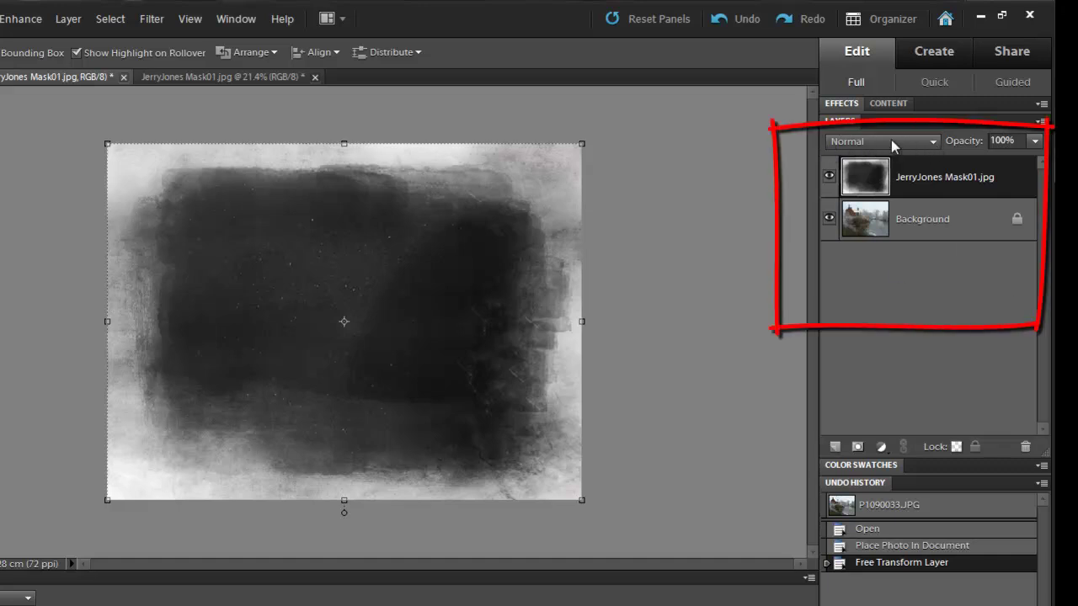
# Try Lighten, then set the mask layer's blend mode to Color Dodge.
pyautogui.click(931, 142)
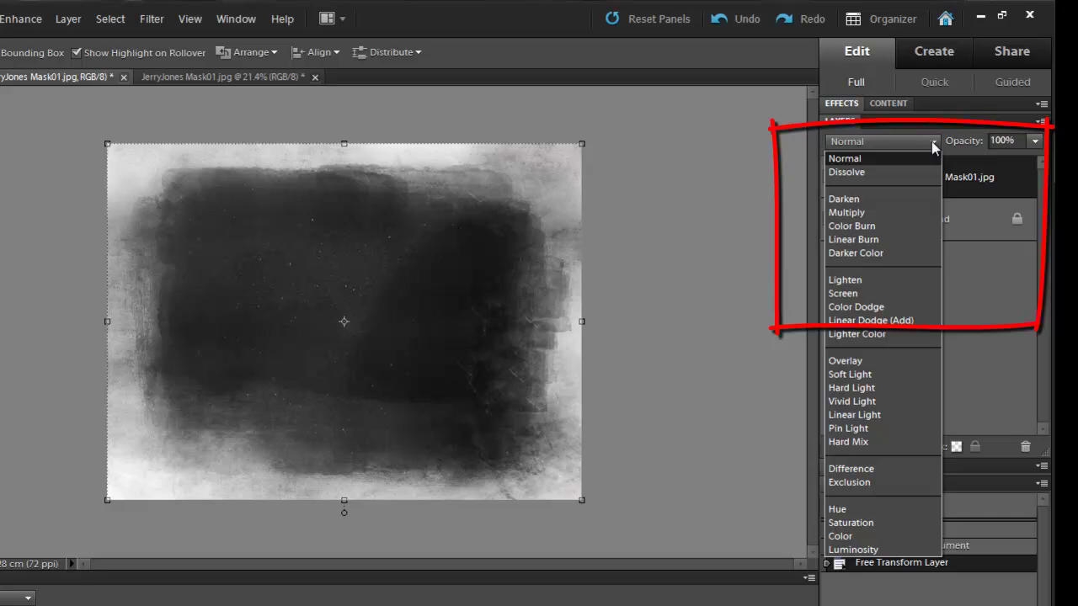
pyautogui.click(932, 144)
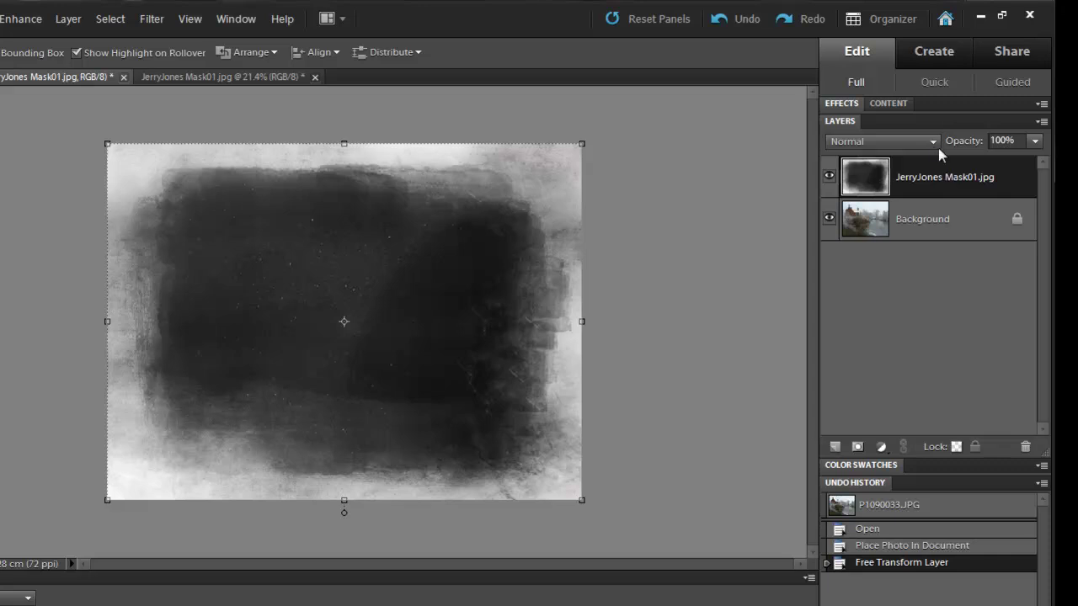
pyautogui.click(933, 143)
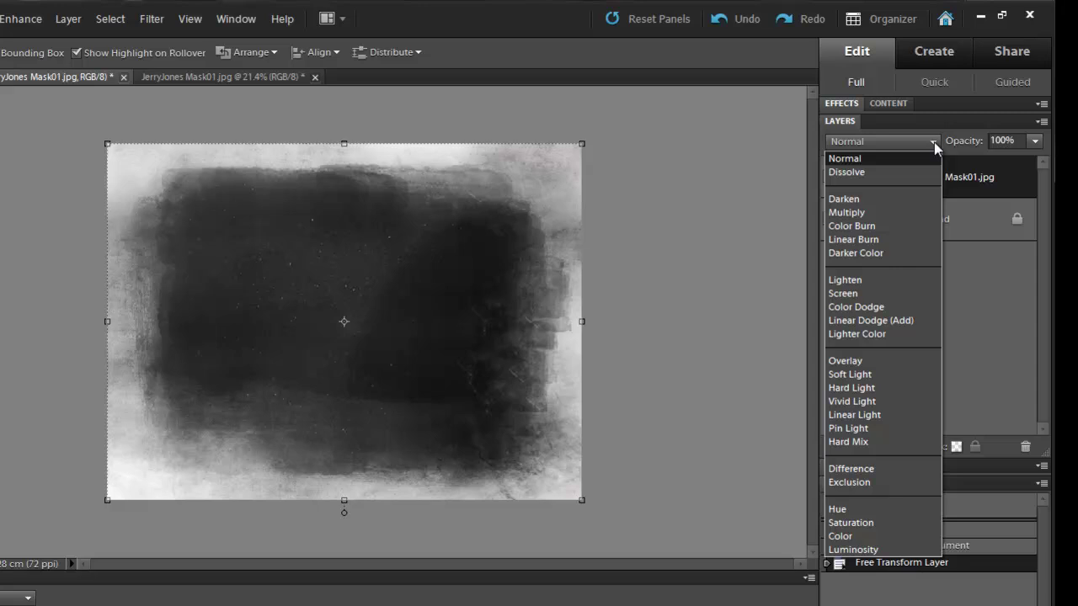
pyautogui.click(908, 283)
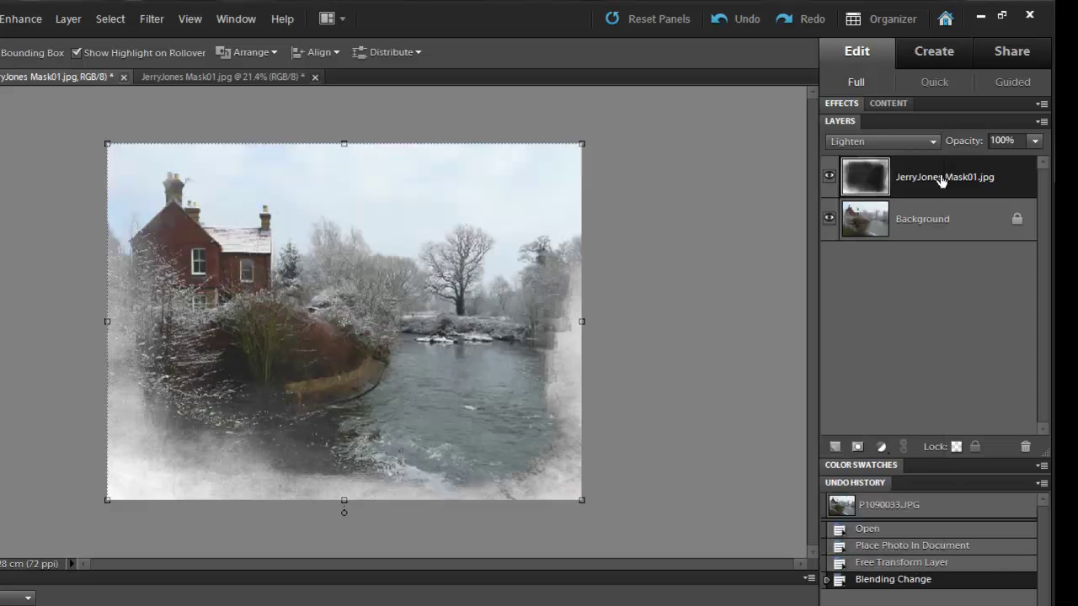
pyautogui.click(931, 141)
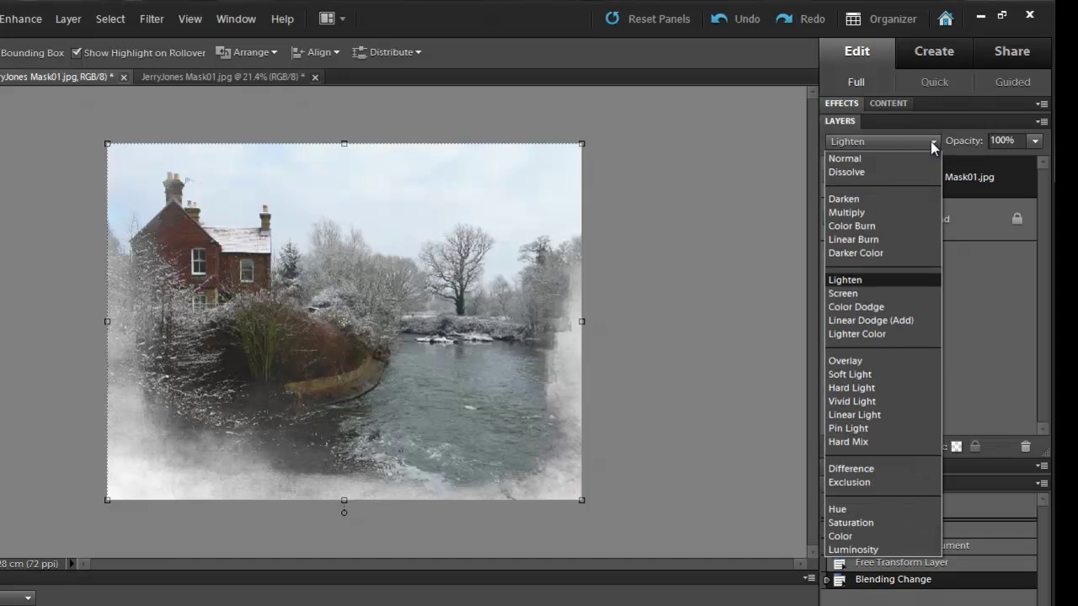
pyautogui.click(916, 307)
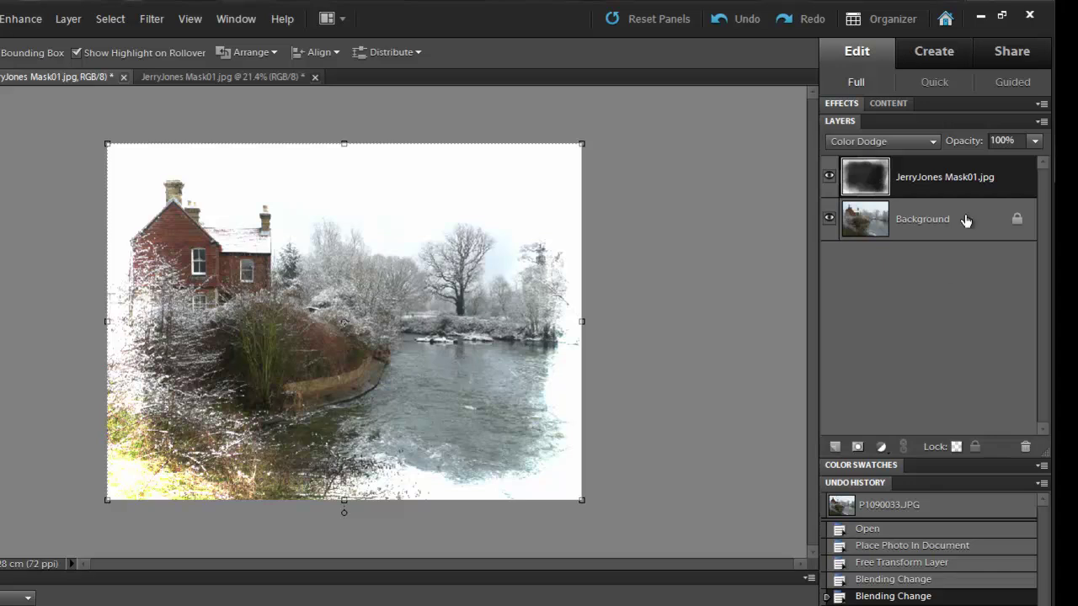
# Test the mask layer's opacity slider, leaving it at 100%.
pyautogui.click(1035, 142)
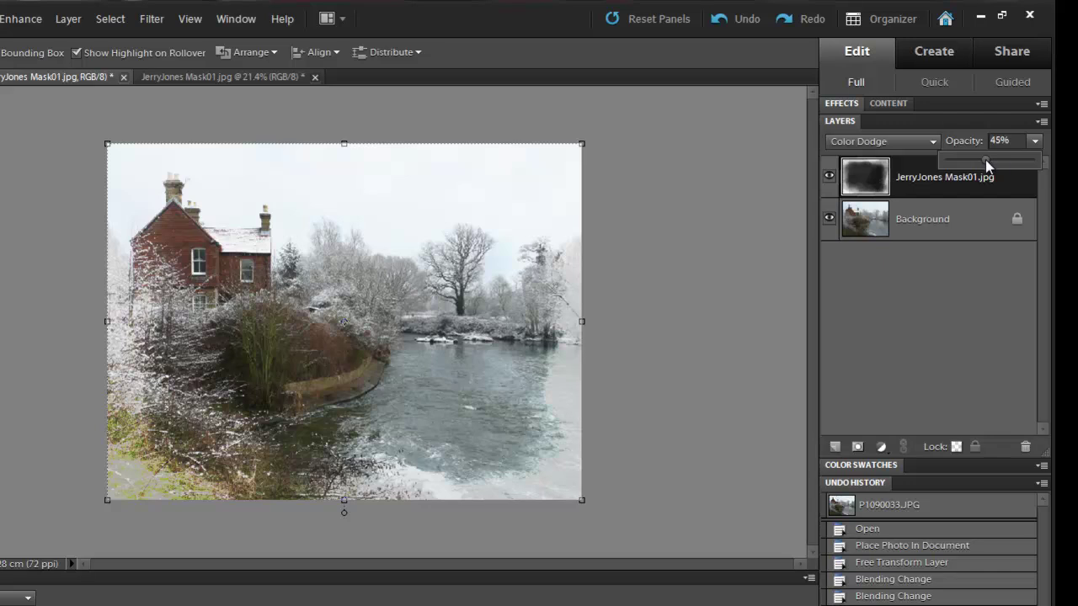
pyautogui.moveTo(985, 159); pyautogui.dragTo(1052, 164)
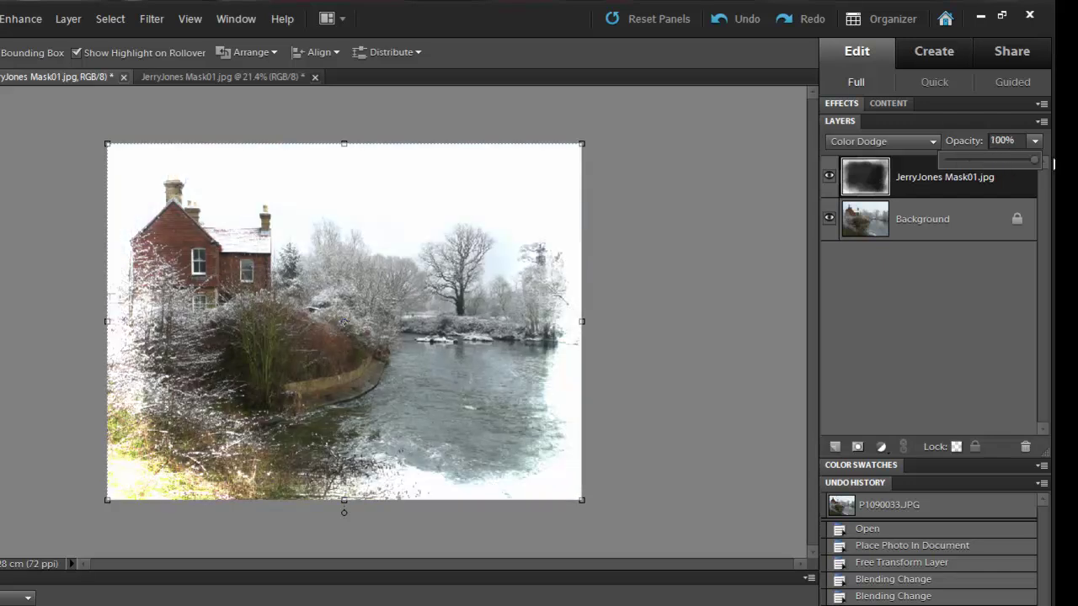
pyautogui.click(1004, 187)
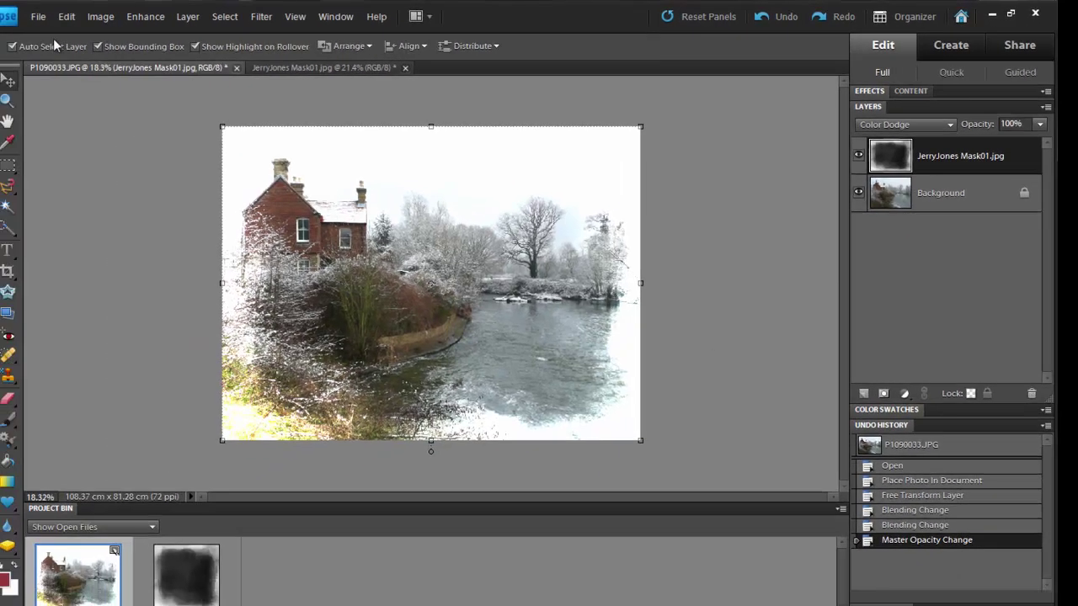
# Open Raised-Effect-1 Texture.jpg from the recently edited files as its own document.
pyautogui.click(0, 20)
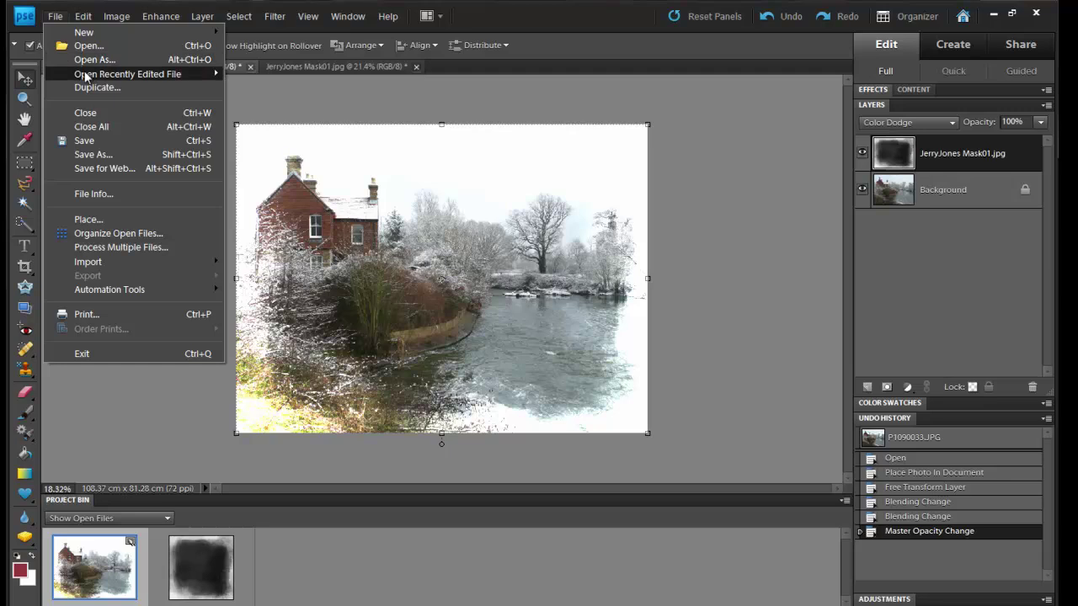
pyautogui.moveTo(86, 76)
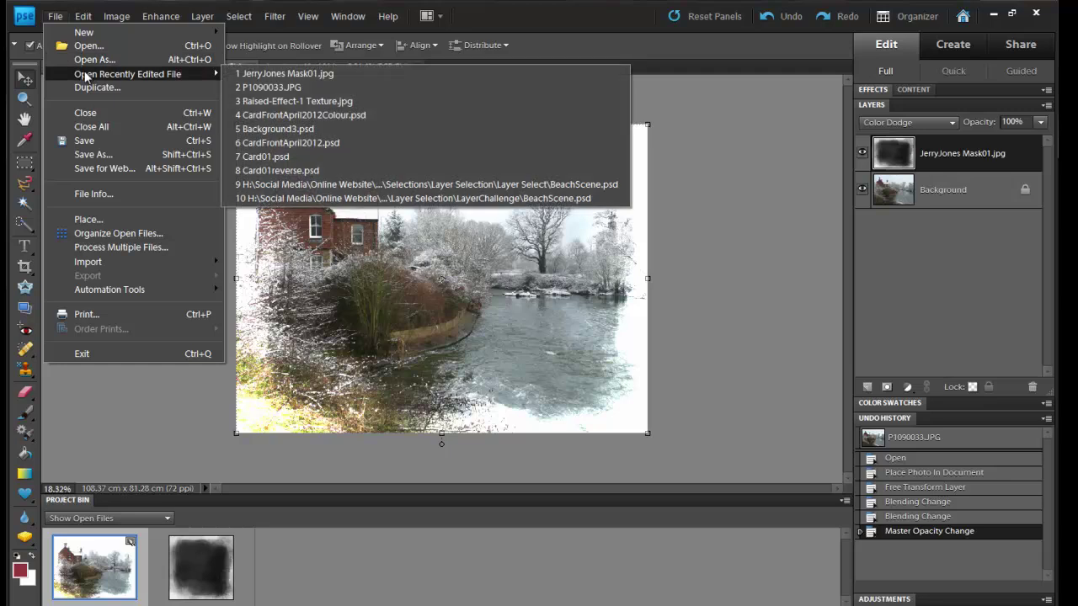
pyautogui.click(277, 101)
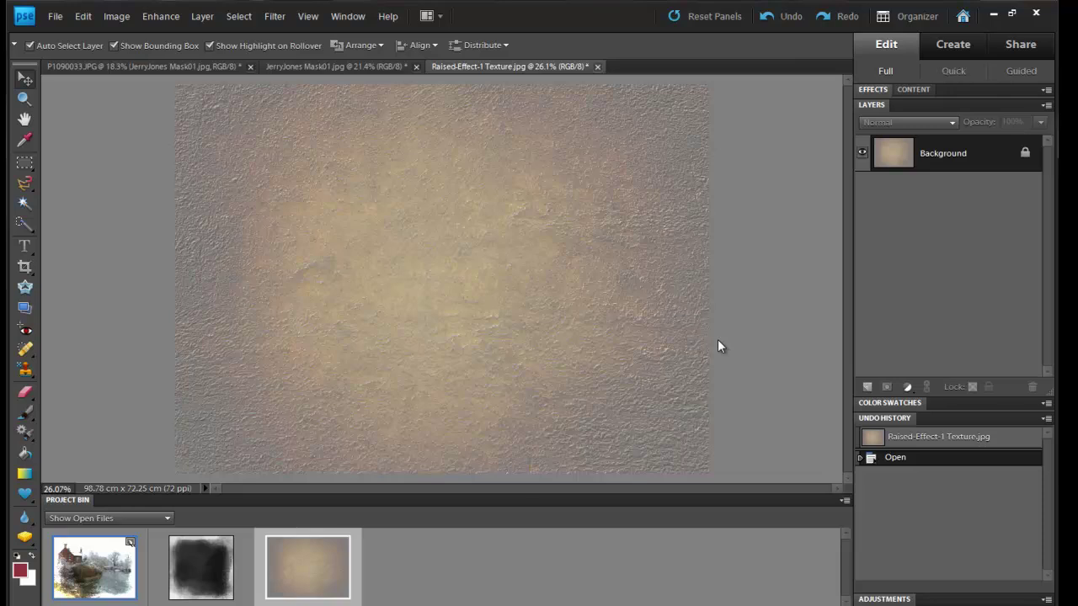
pyautogui.moveTo(307, 566); pyautogui.dragTo(420, 569)
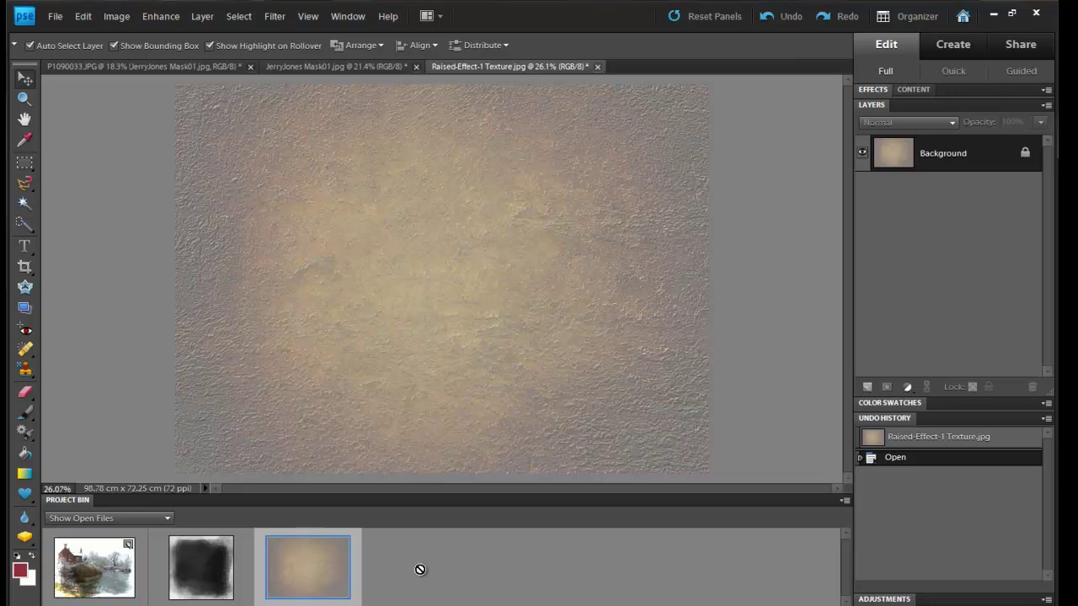
pyautogui.moveTo(420, 569); pyautogui.dragTo(364, 394)
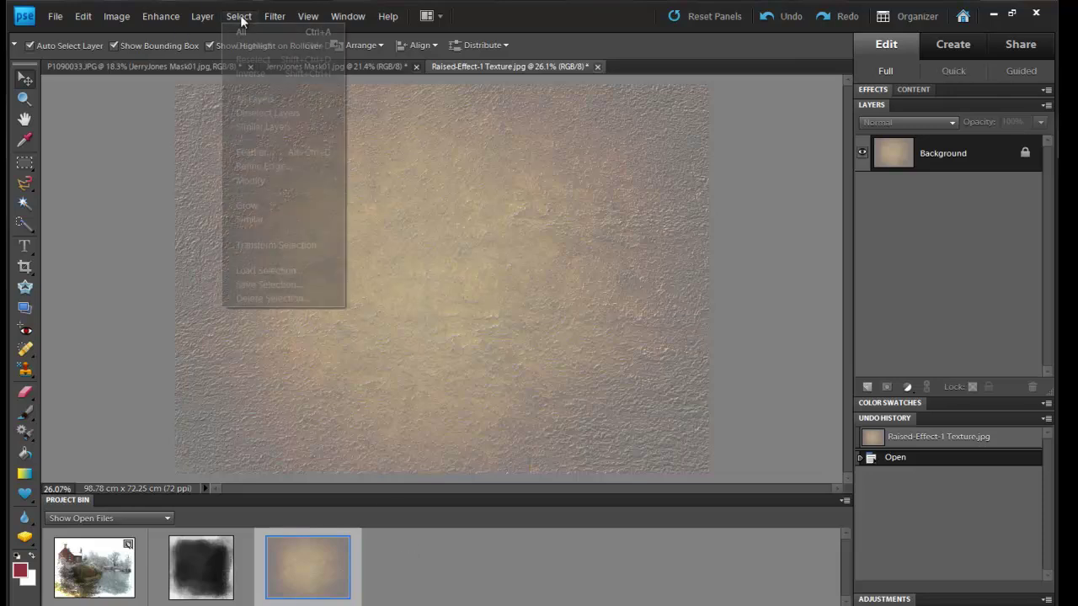
# Select all of the Raised-Effect-1 texture image and copy it.
pyautogui.click(238, 31)
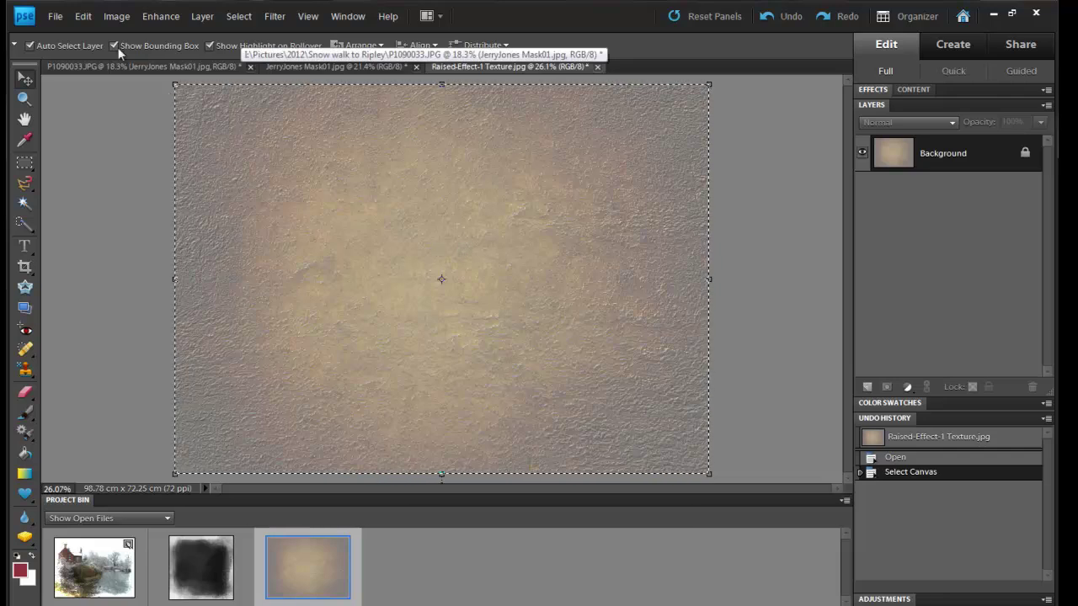
pyautogui.click(84, 18)
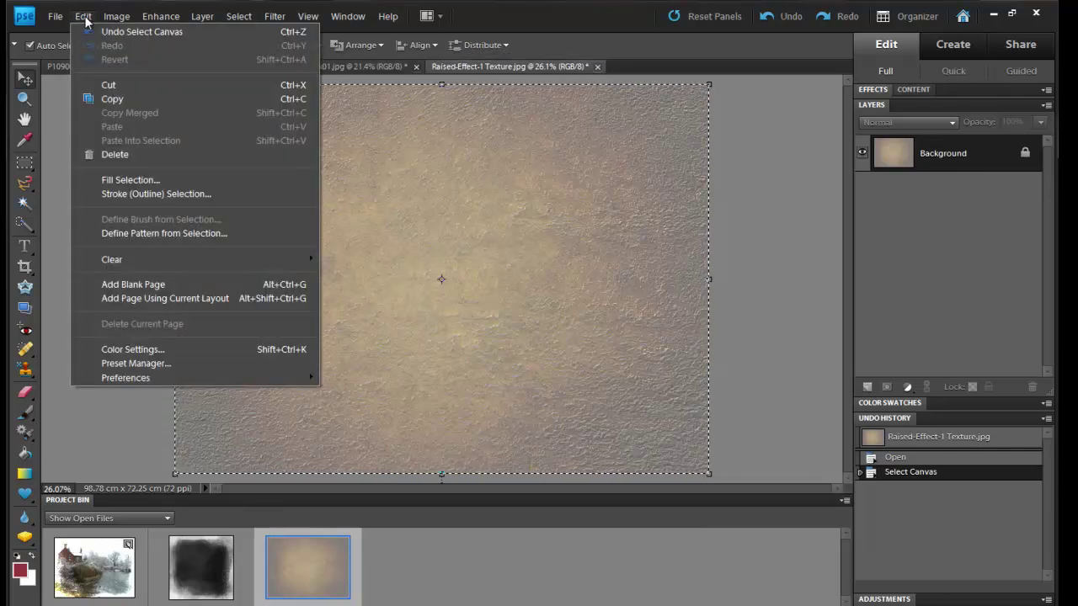
pyautogui.click(114, 100)
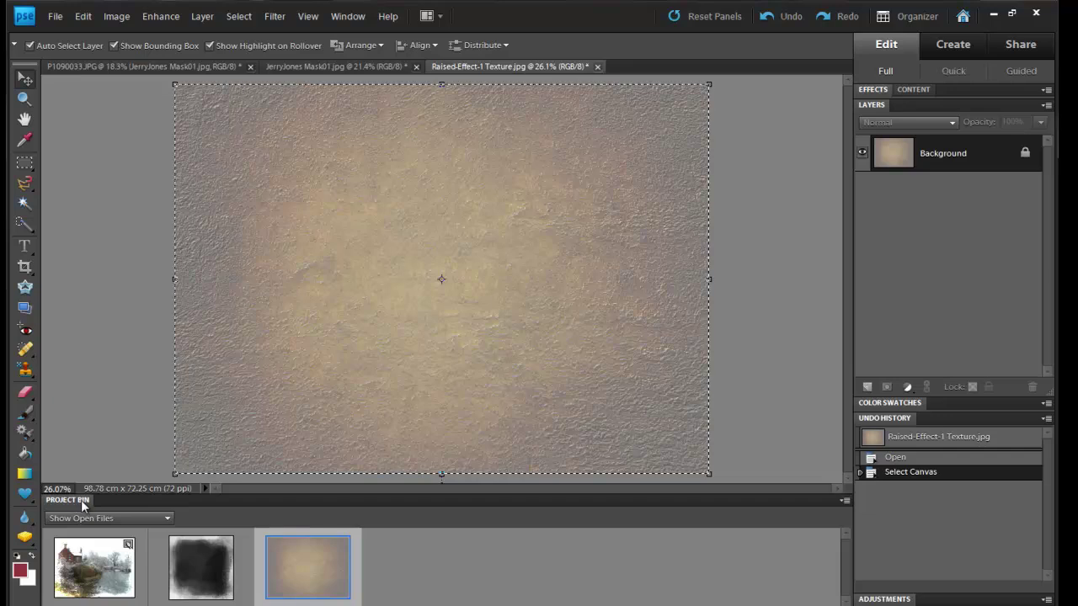
# Return to the river photo and paste the texture as a new layer.
pyautogui.click(92, 574)
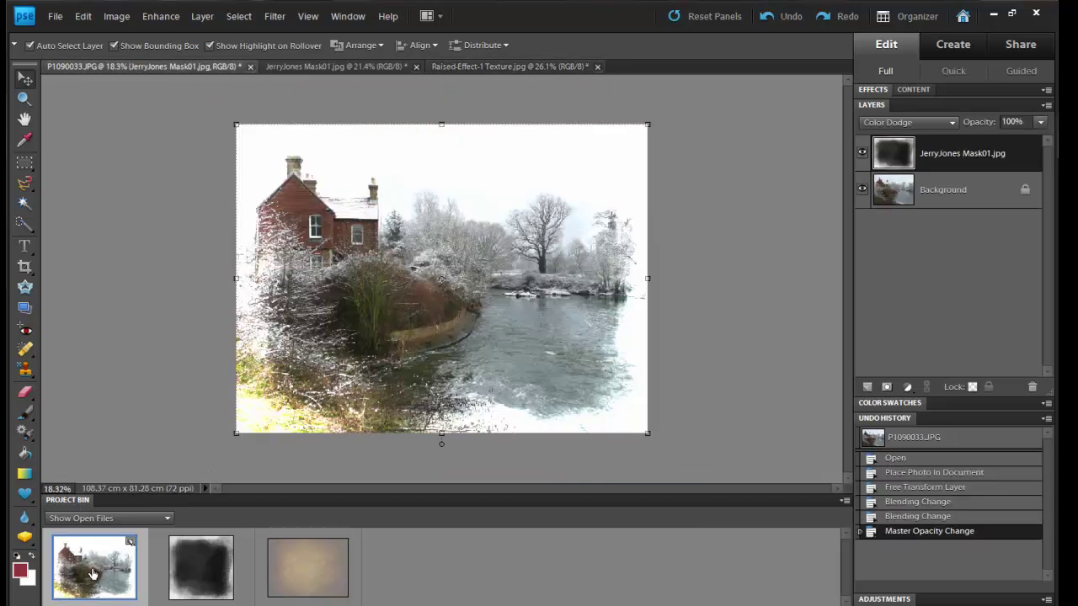
pyautogui.click(89, 21)
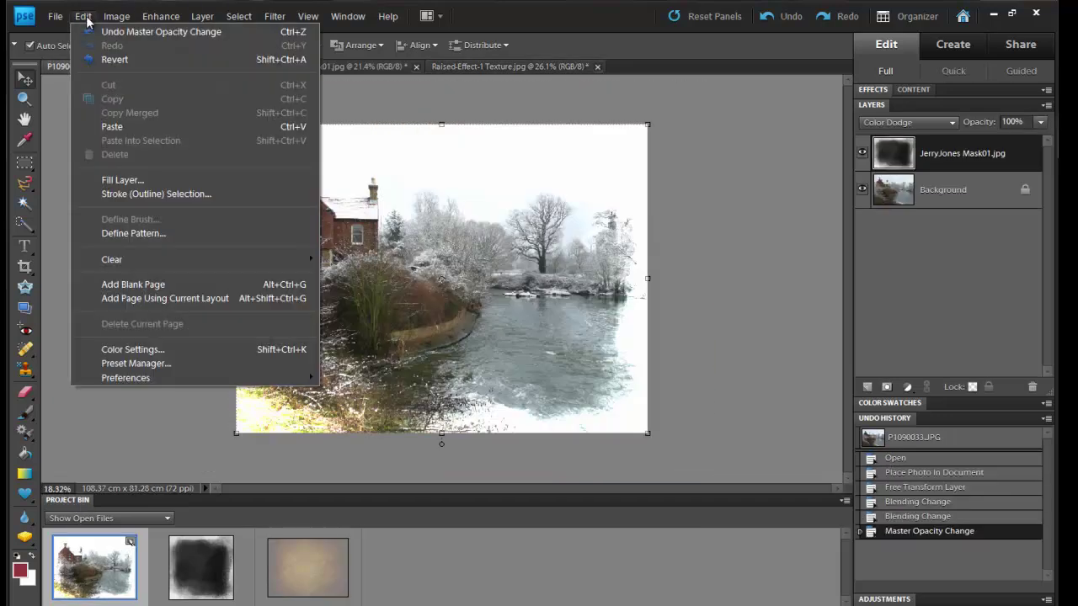
pyautogui.click(136, 125)
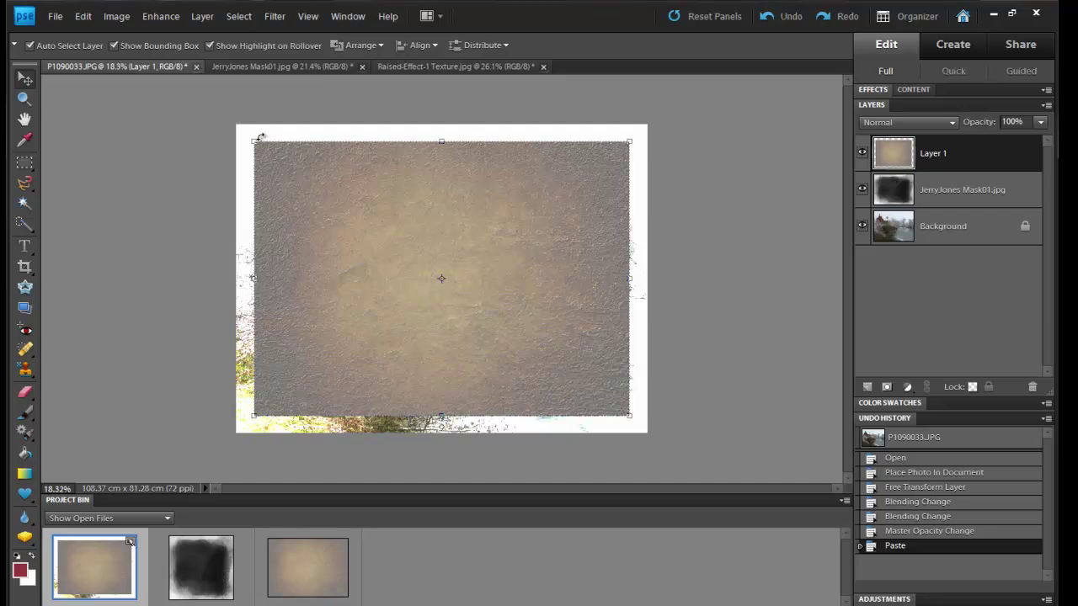
# Stretch the pasted texture to all four photo edges and commit the transform.
pyautogui.moveTo(441, 141); pyautogui.dragTo(440, 125)
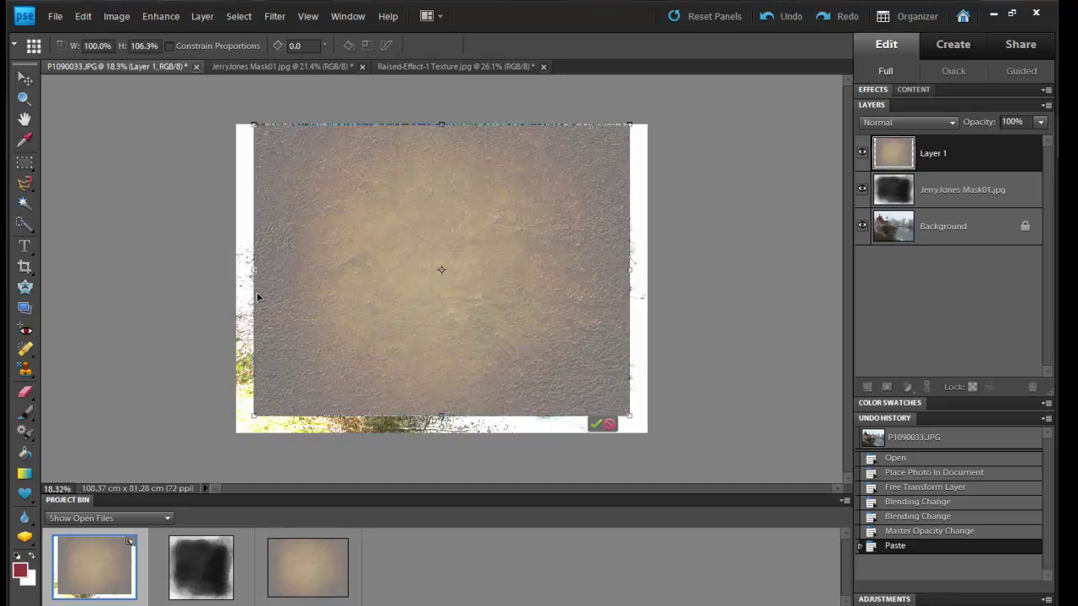
pyautogui.moveTo(254, 269); pyautogui.dragTo(237, 269)
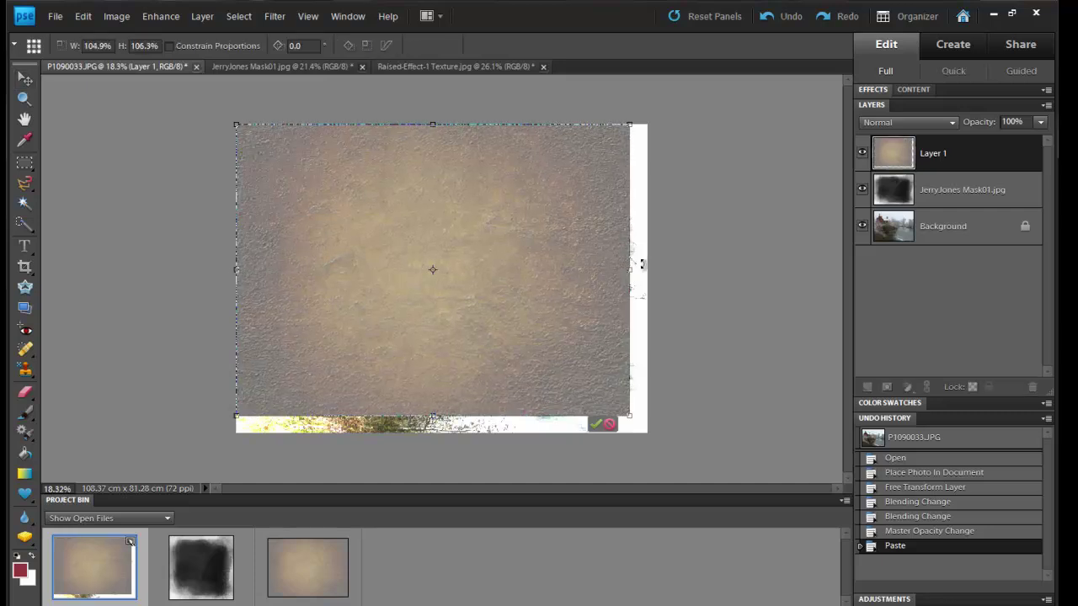
pyautogui.moveTo(631, 269); pyautogui.dragTo(650, 271)
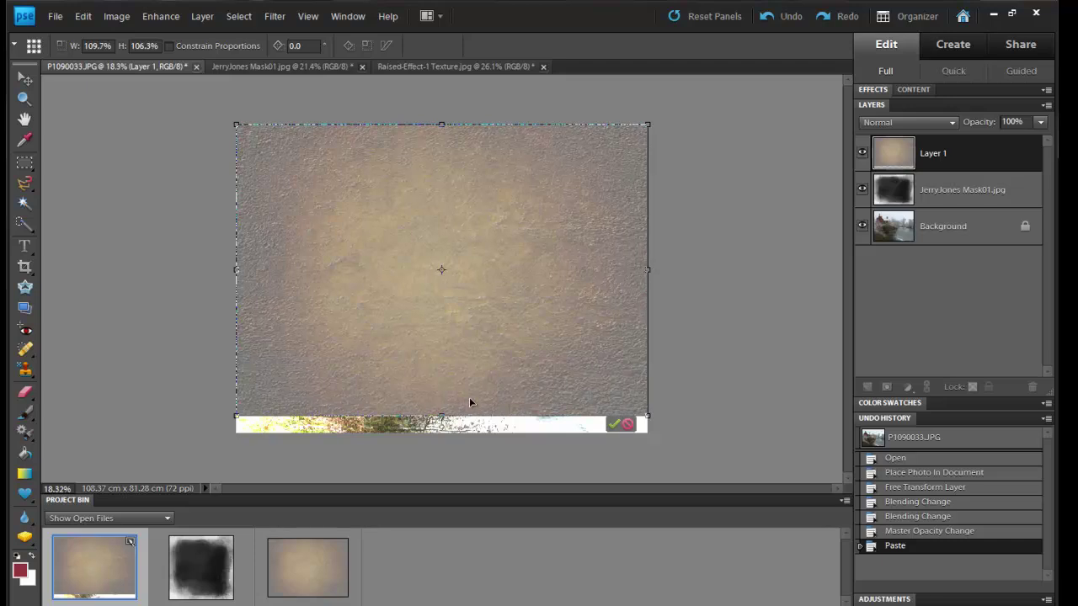
pyautogui.moveTo(444, 416); pyautogui.dragTo(441, 437)
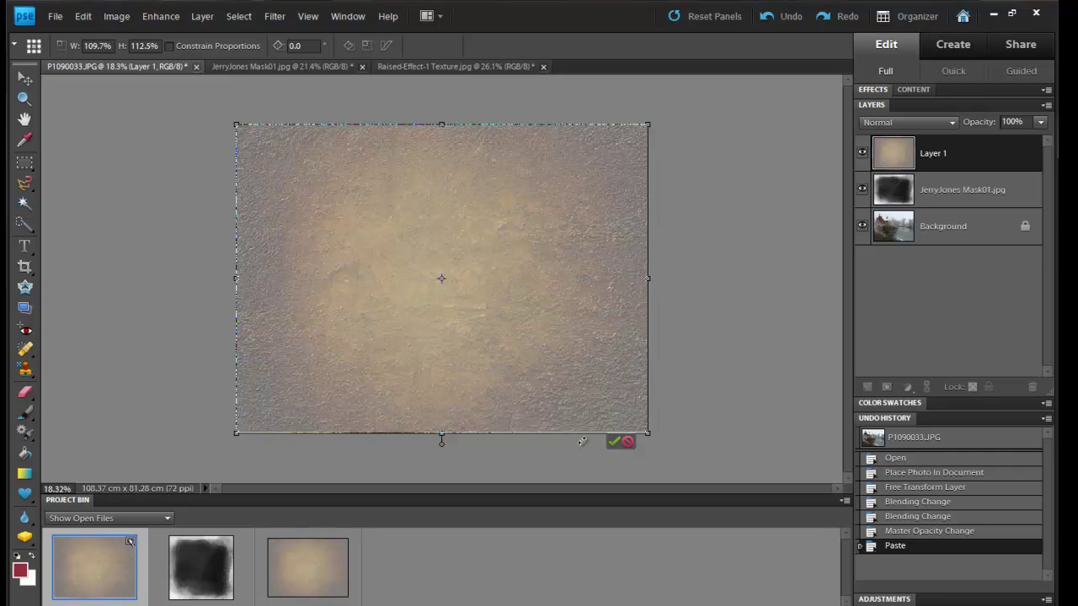
pyautogui.click(614, 441)
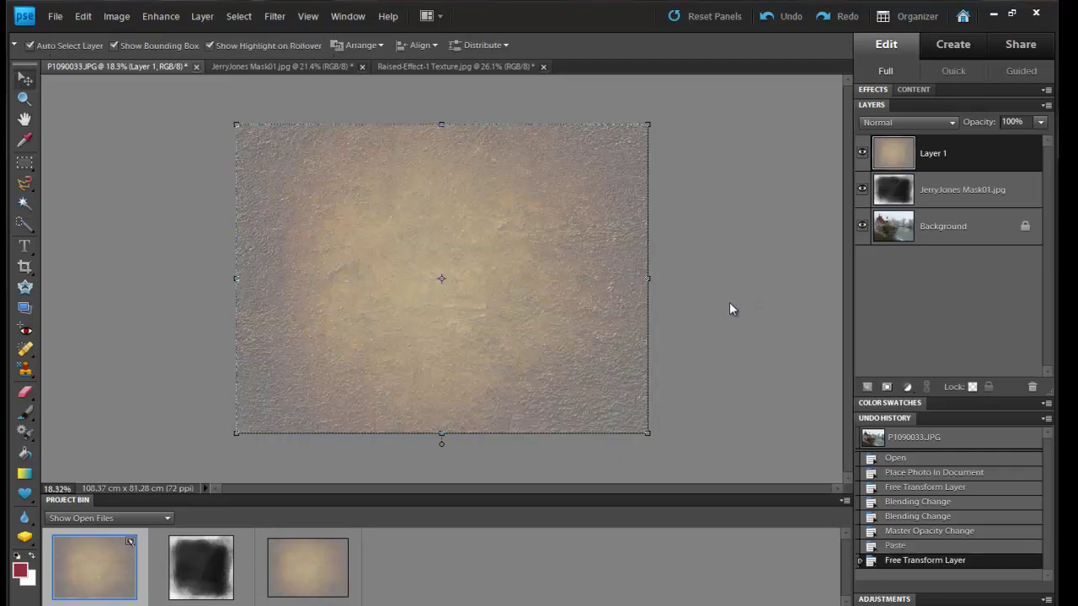
# Set Layer 1 to Multiply blend mode at 84% opacity.
pyautogui.click(952, 123)
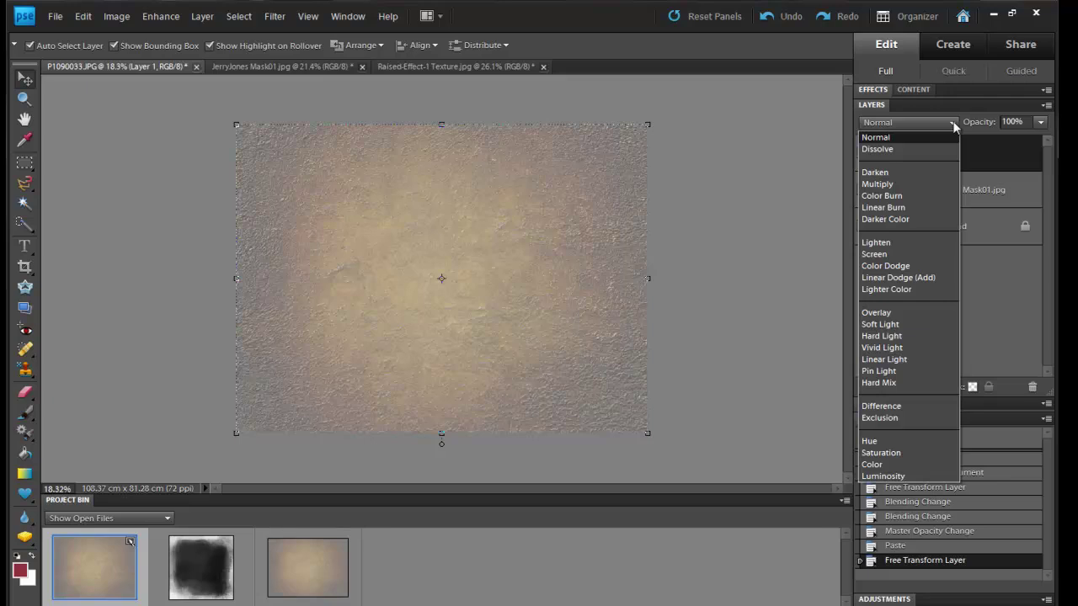
pyautogui.click(931, 183)
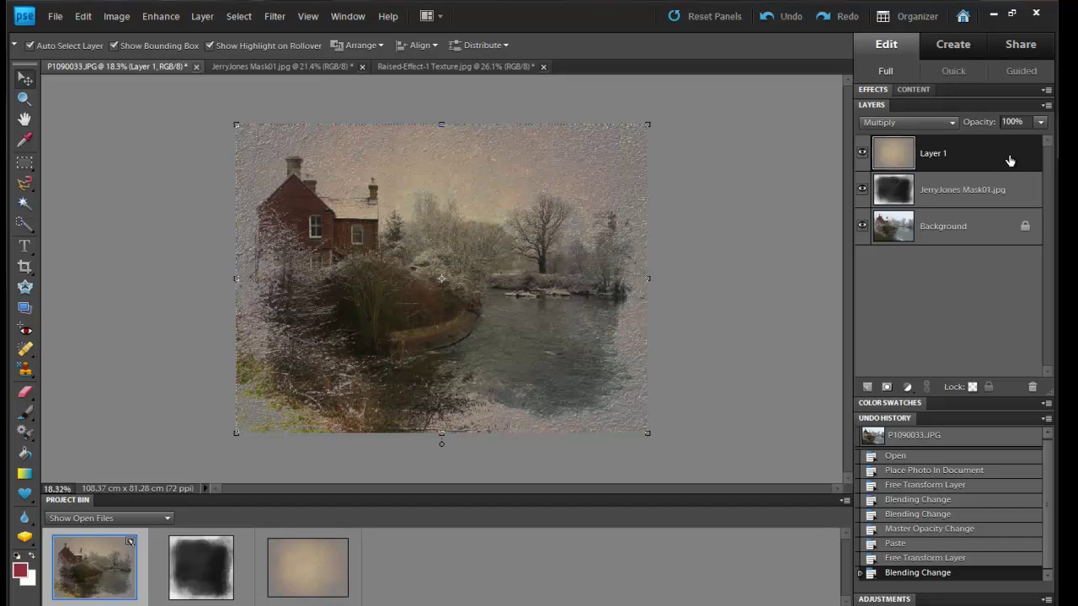
pyautogui.click(1041, 122)
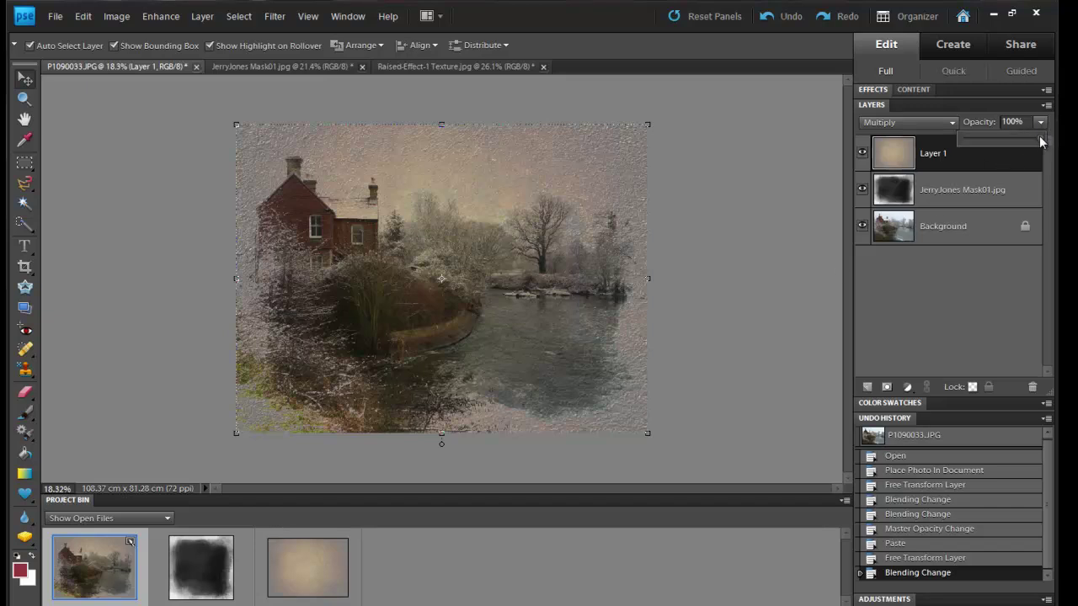
pyautogui.moveTo(1040, 138); pyautogui.dragTo(1029, 138)
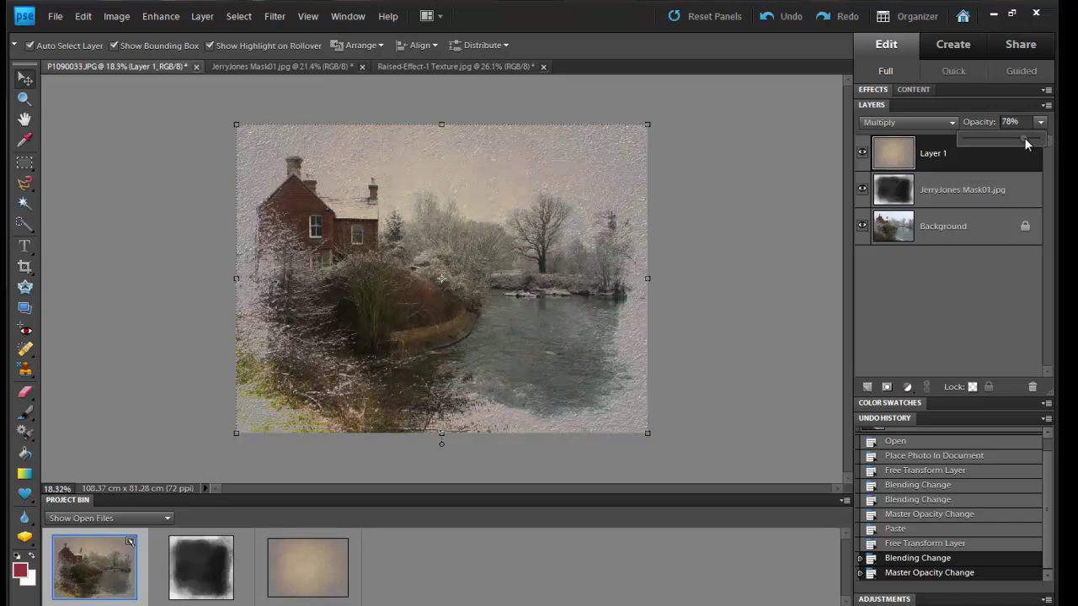
pyautogui.moveTo(1028, 137); pyautogui.dragTo(1027, 138)
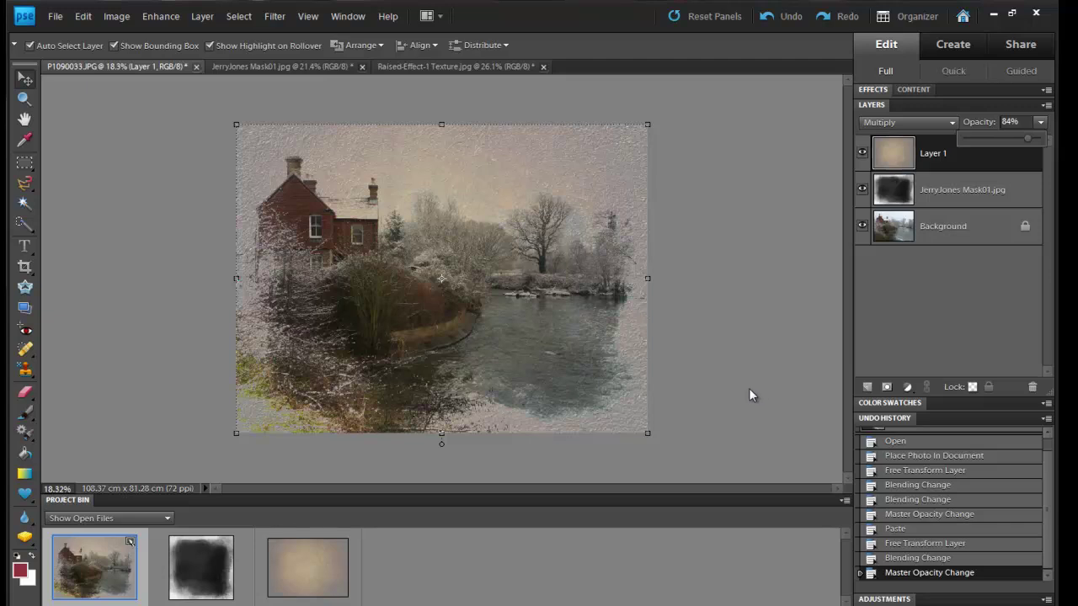
pyautogui.click(943, 166)
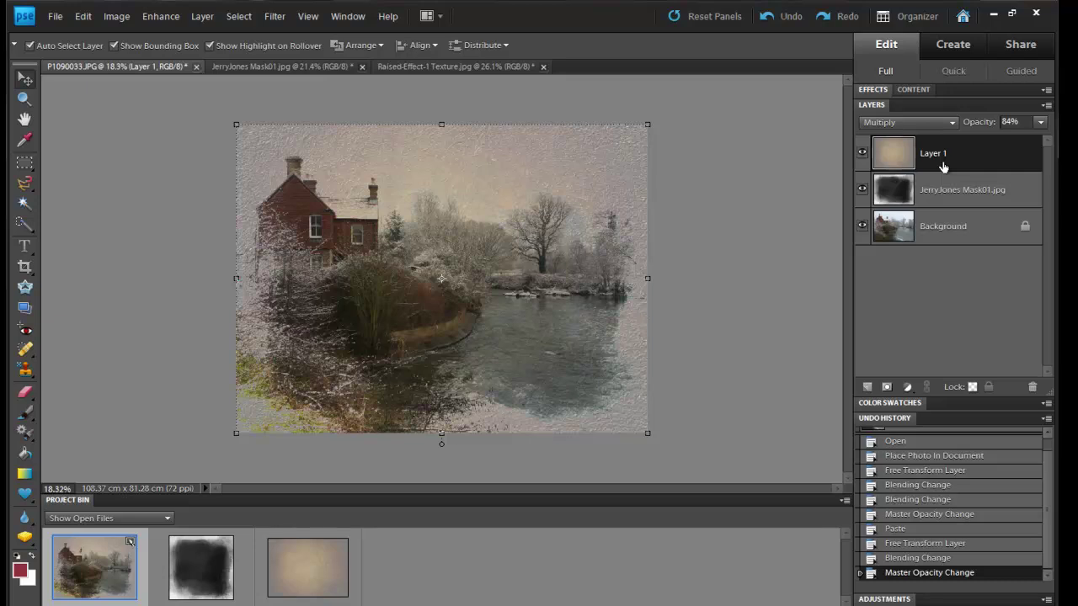
# Hide the JerryJones Mask01.jpg layer and select texture Layer 1.
pyautogui.click(955, 194)
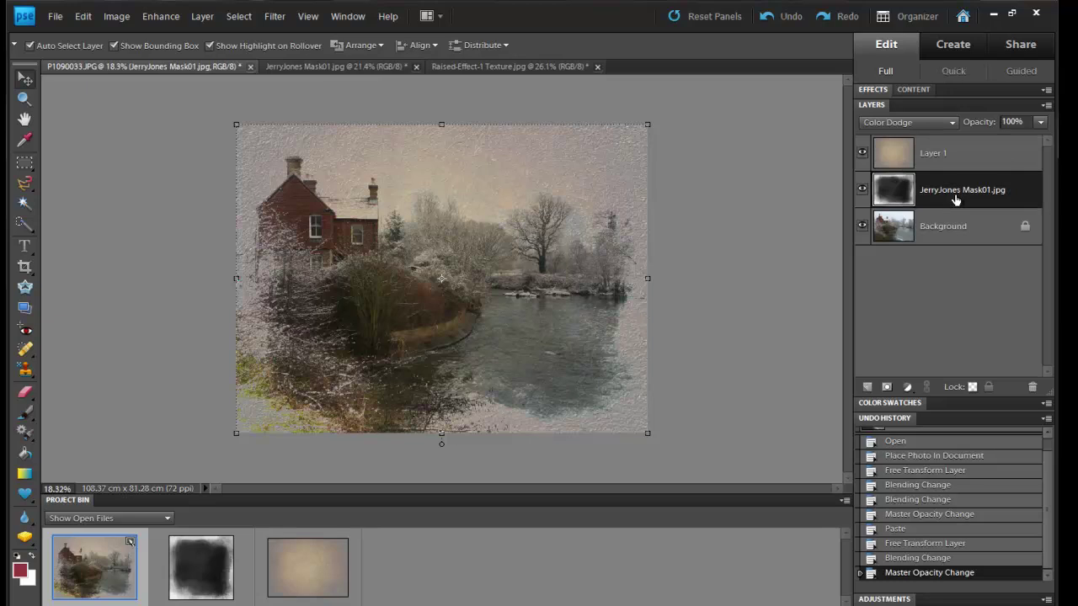
pyautogui.click(862, 192)
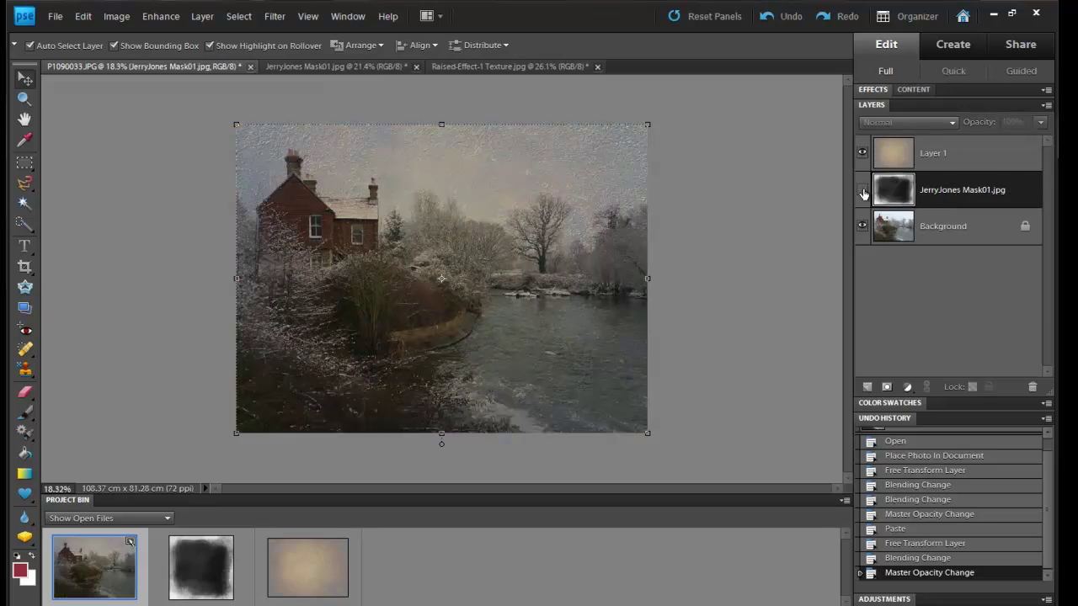
pyautogui.click(980, 157)
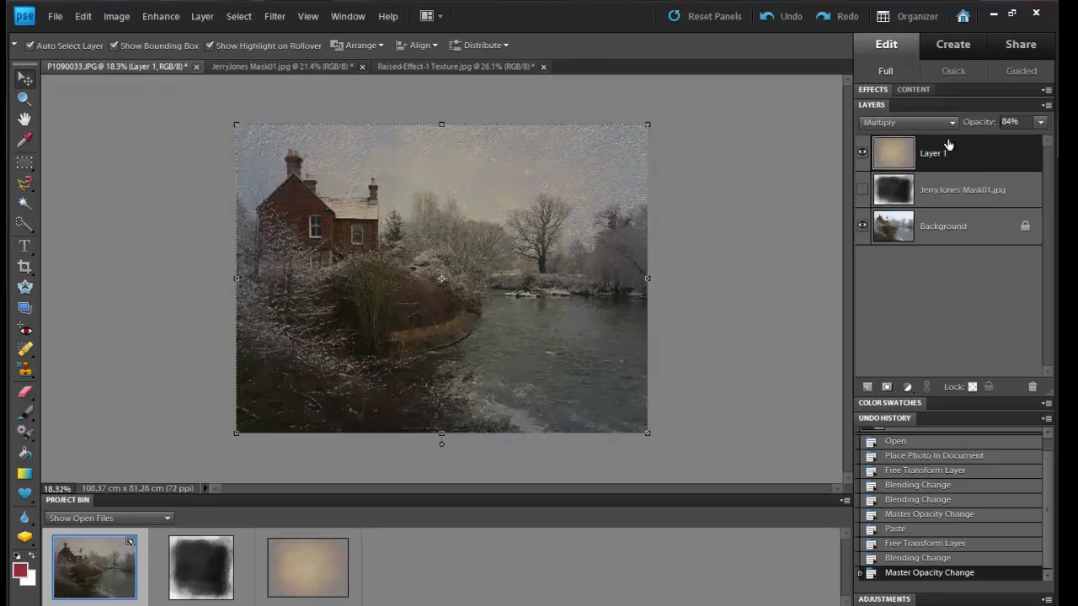
# Set Layer 1 to Normal blend mode at 100% opacity.
pyautogui.click(952, 119)
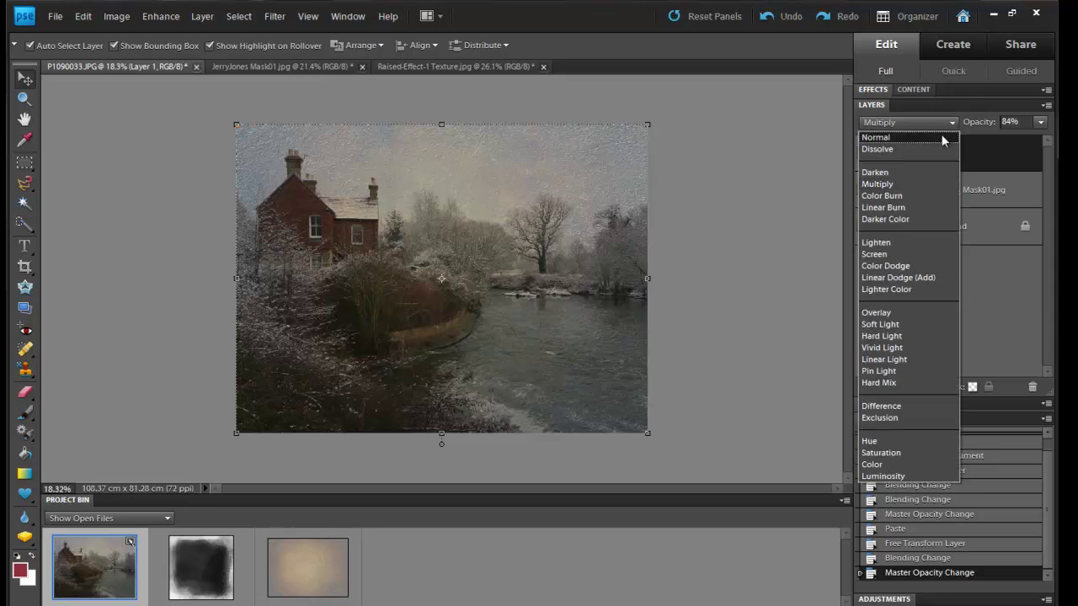
pyautogui.click(941, 135)
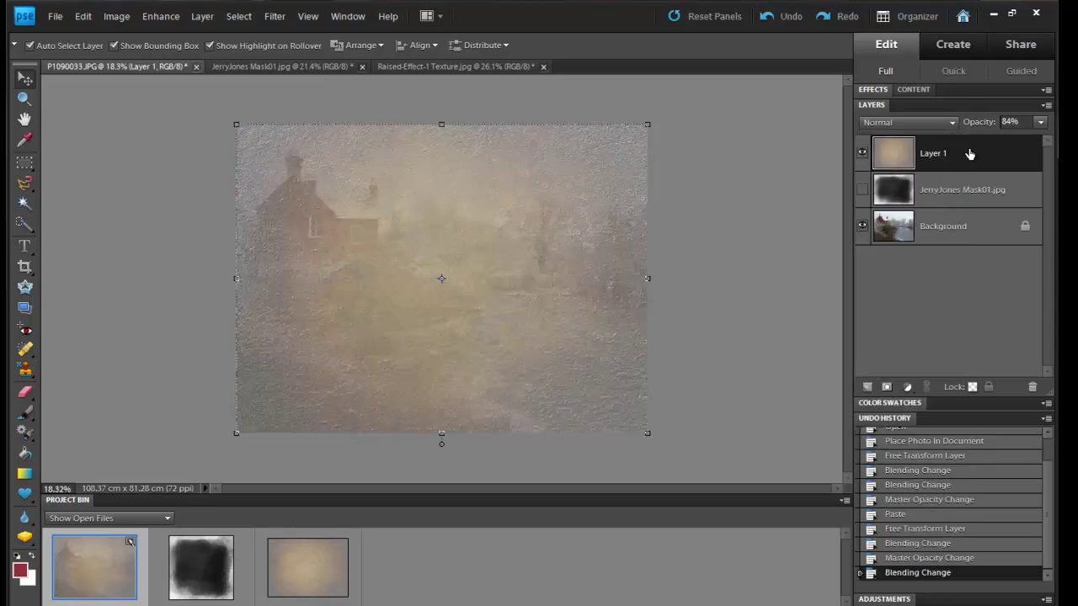
pyautogui.click(1041, 122)
pyautogui.moveTo(1037, 142); pyautogui.dragTo(1050, 144)
pyautogui.click(968, 160)
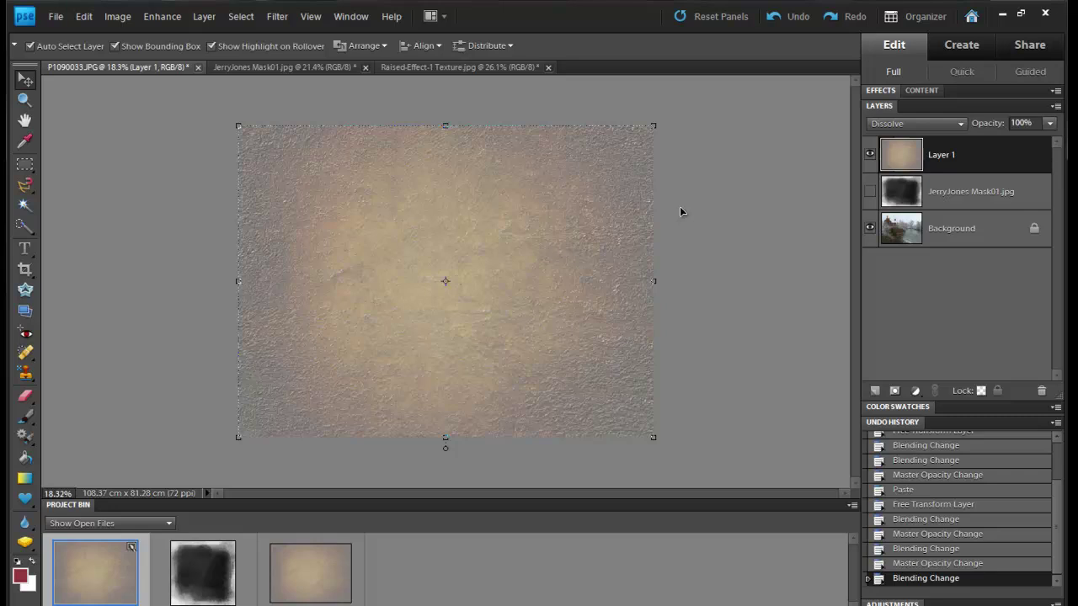
# Step Layer 1's blend mode through Darken, Multiply and Linear Burn to Darker Color.
pyautogui.hotkey('shift', '+')
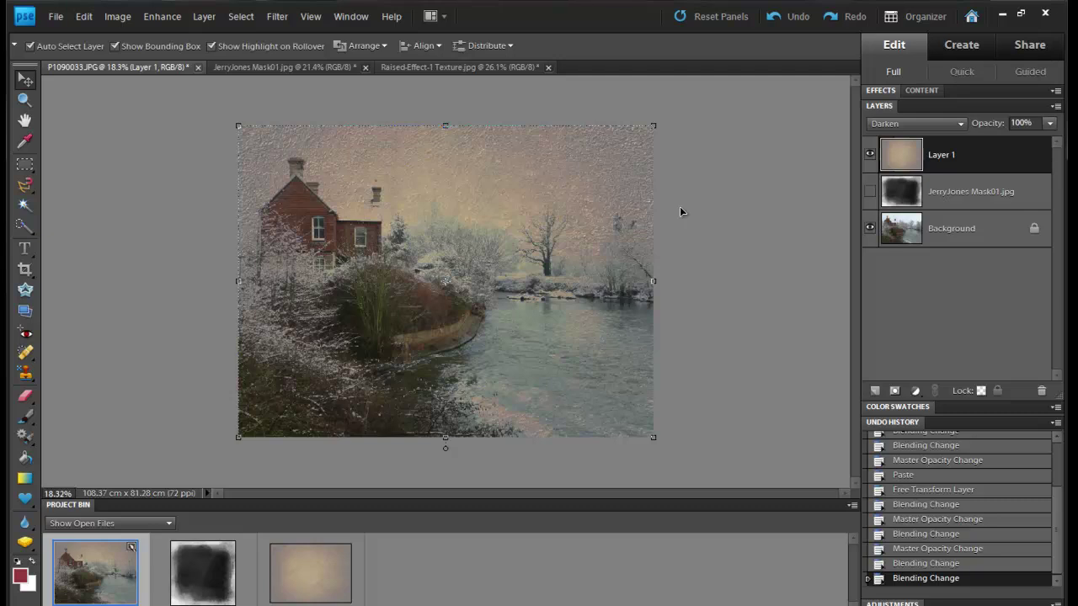
pyautogui.hotkey('shift', '+')
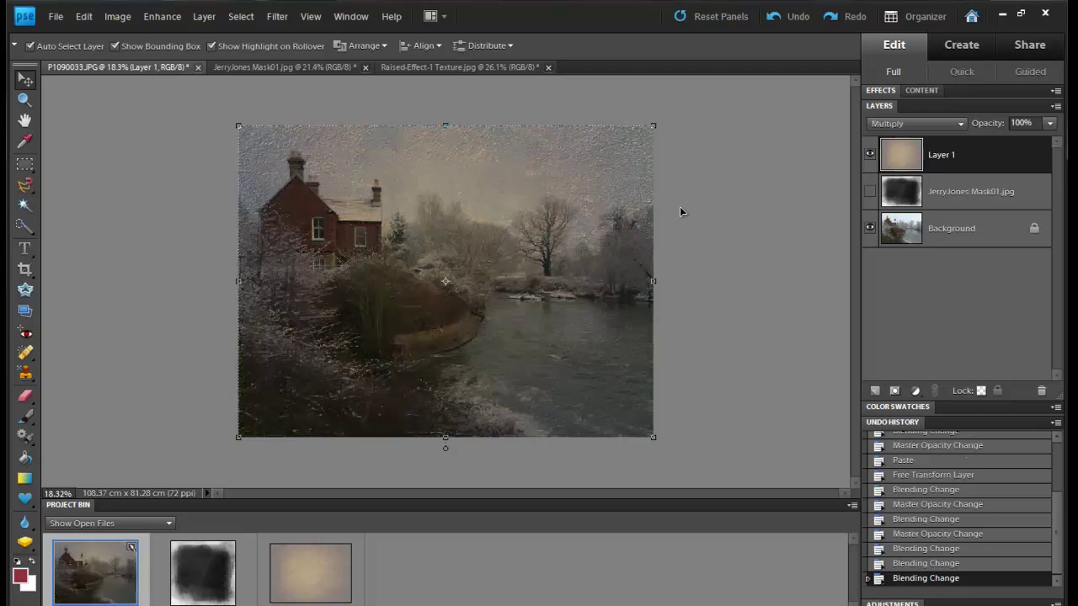
pyautogui.hotkey('shift', '+')
pyautogui.hotkey('shift', '+')
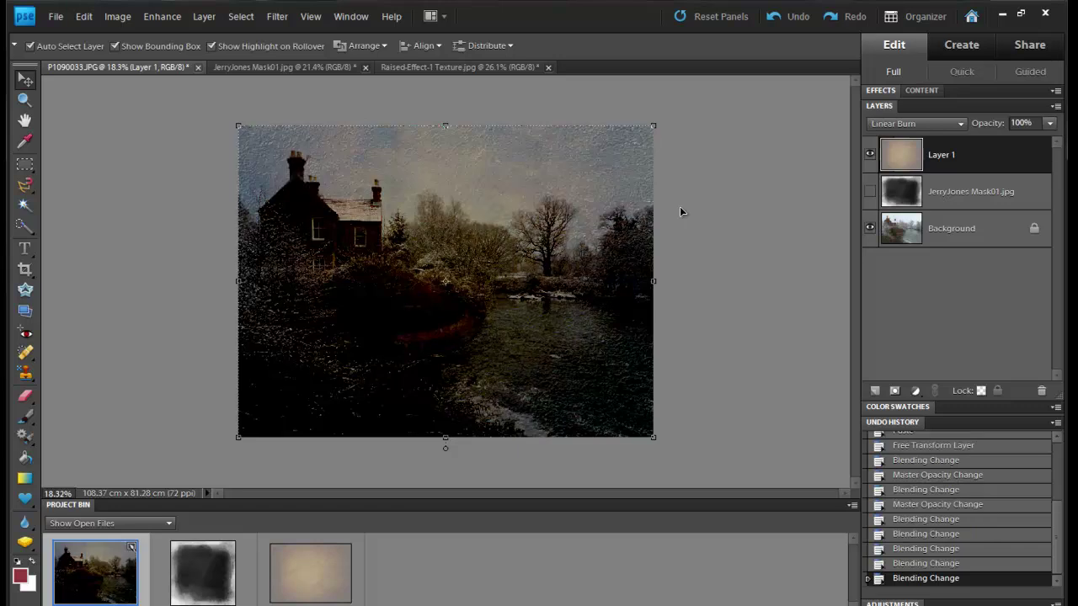
pyautogui.hotkey('shift', '+')
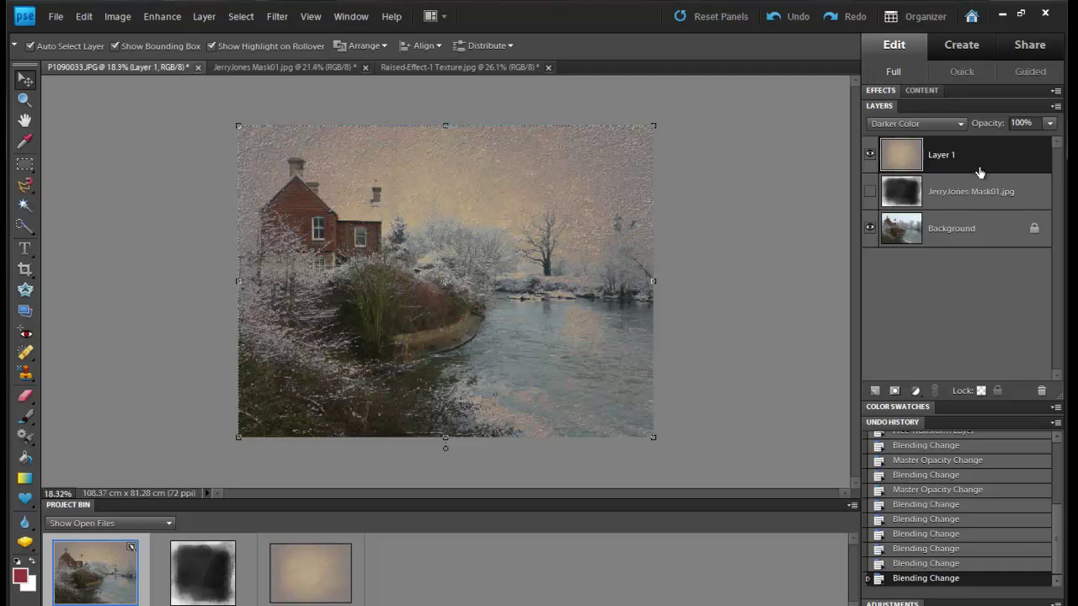
# Test Layer 1's opacity down to about 68%, then return it to 100%.
pyautogui.click(1050, 123)
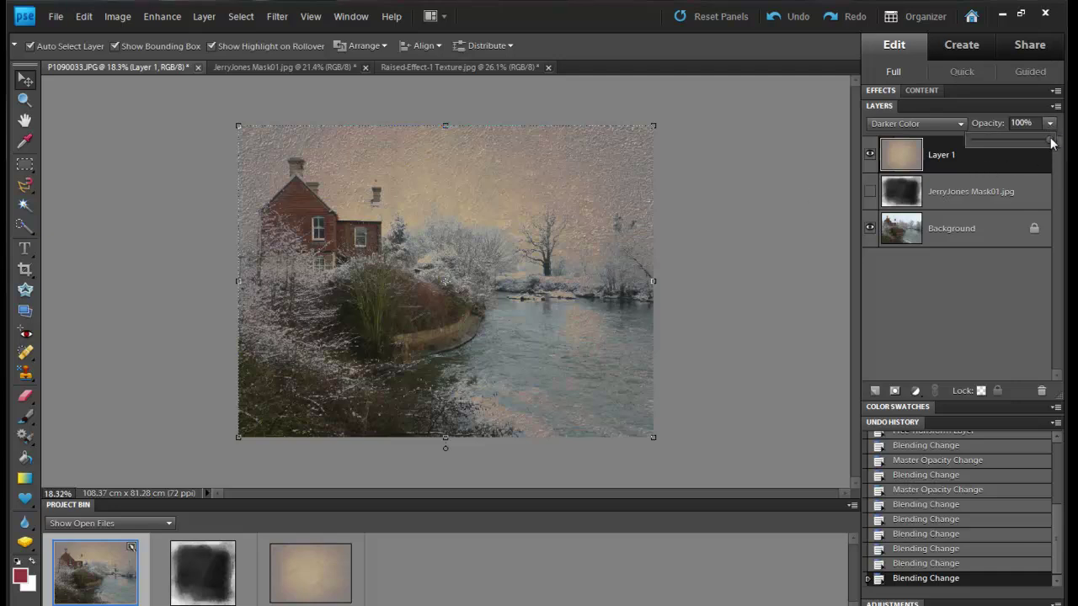
pyautogui.moveTo(1049, 140); pyautogui.dragTo(1026, 142)
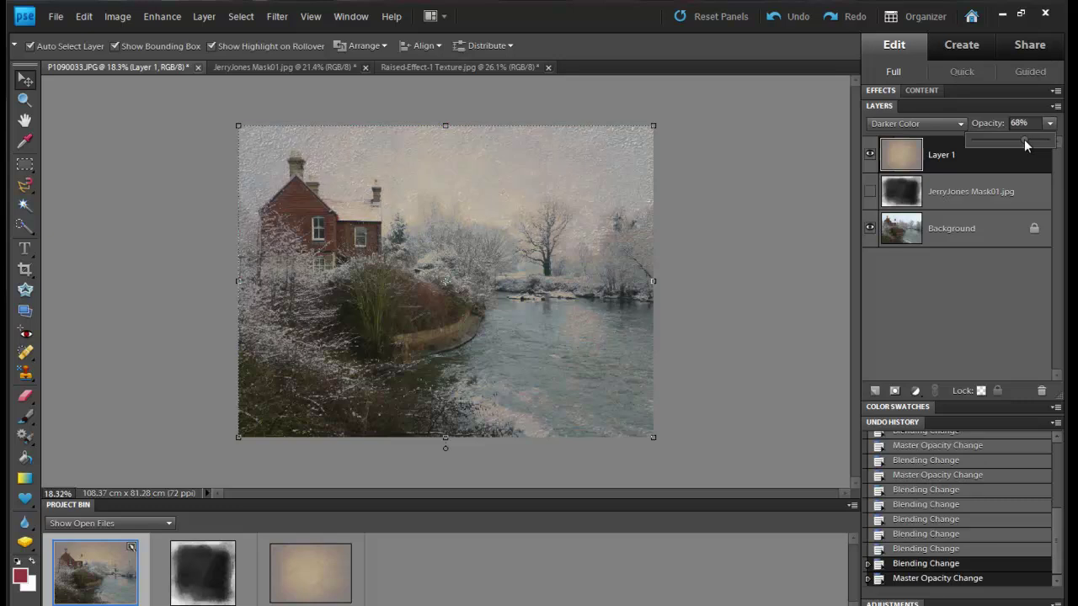
pyautogui.moveTo(1024, 143); pyautogui.dragTo(1052, 142)
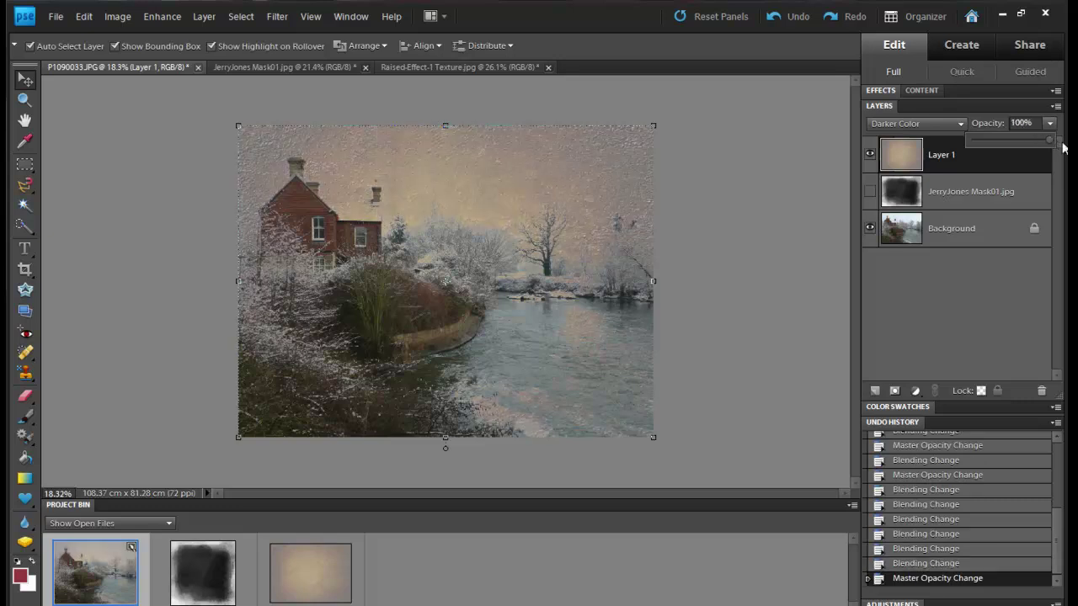
pyautogui.click(1016, 160)
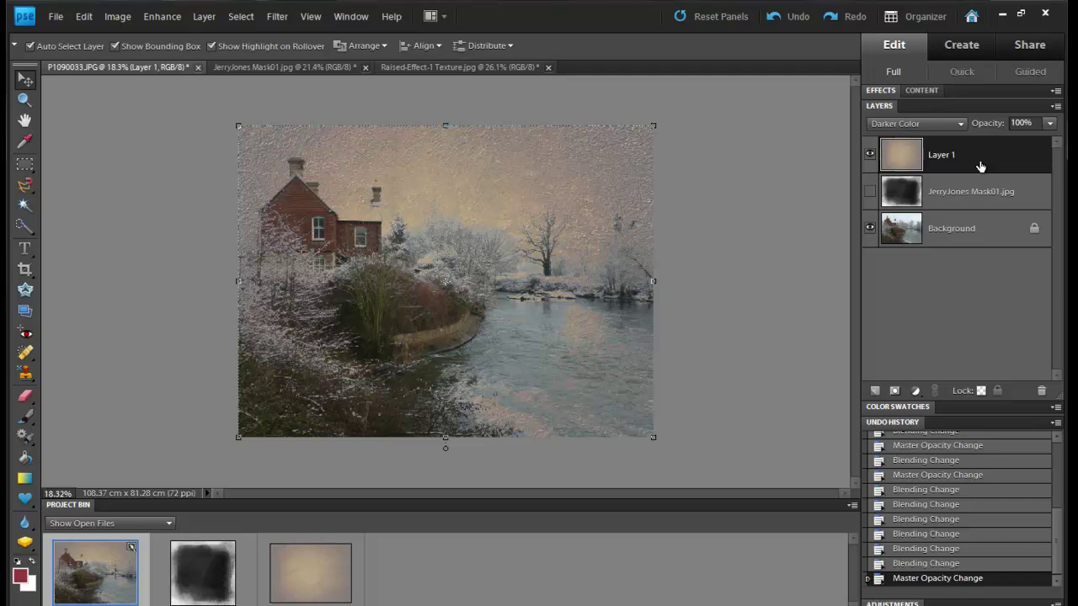
# Cycle the texture layer's blend mode from Lighten through Overlay, Hard Mix, Exclusion and Hue to Luminosity.
pyautogui.hotkey('shift', '+')
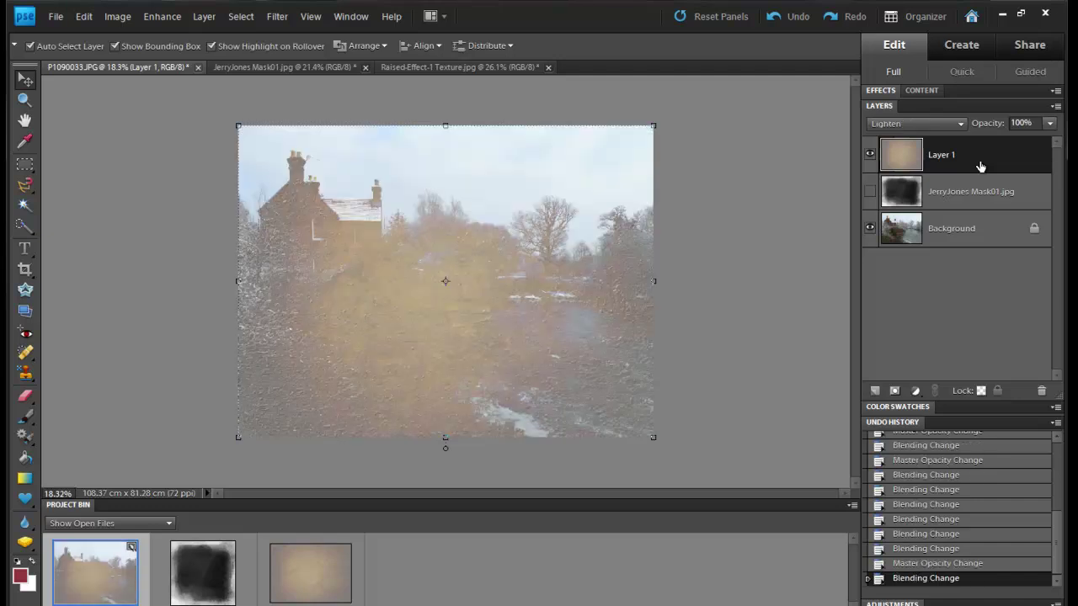
pyautogui.hotkey('shift', '+')
pyautogui.hotkey('shift', '+')
pyautogui.hotkey('shift', '+')
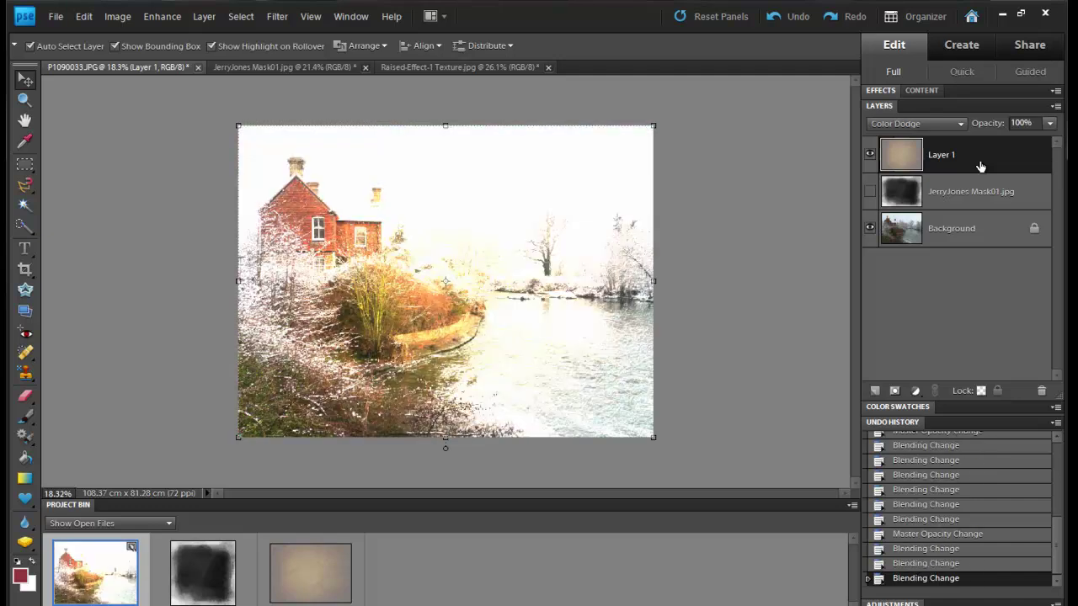
pyautogui.hotkey('shift', '+')
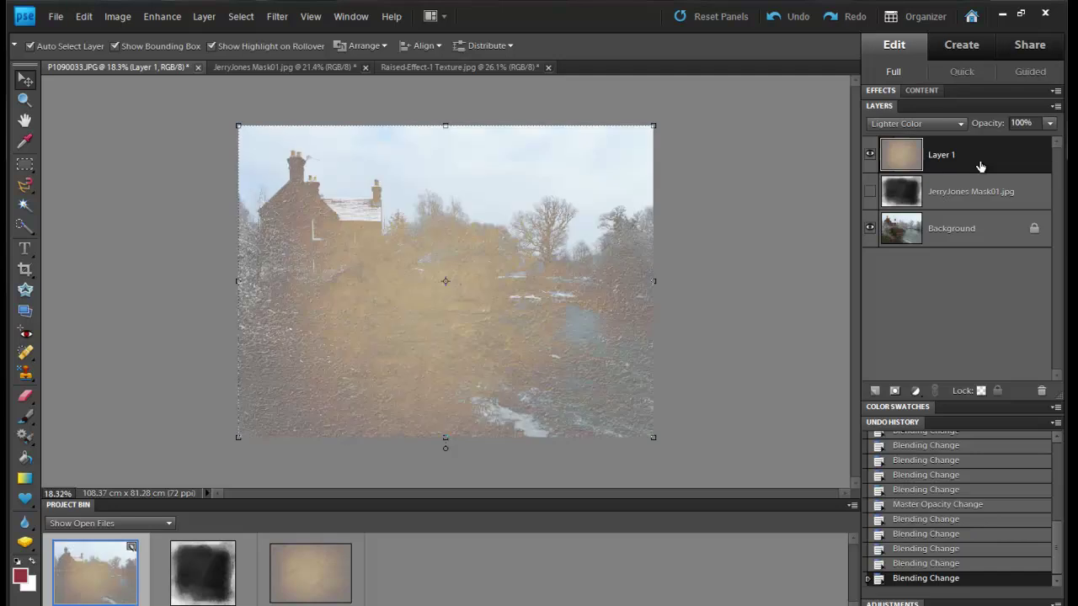
pyautogui.hotkey('shift', '+')
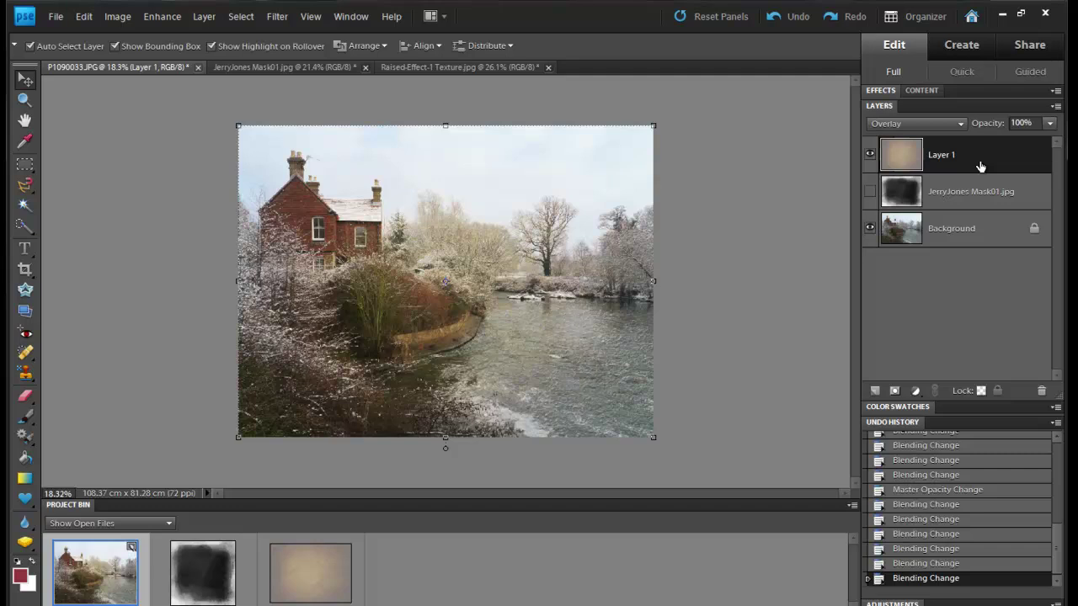
pyautogui.hotkey('shift', '+')
pyautogui.hotkey('shift', '+')
pyautogui.hotkey('shift', '+')
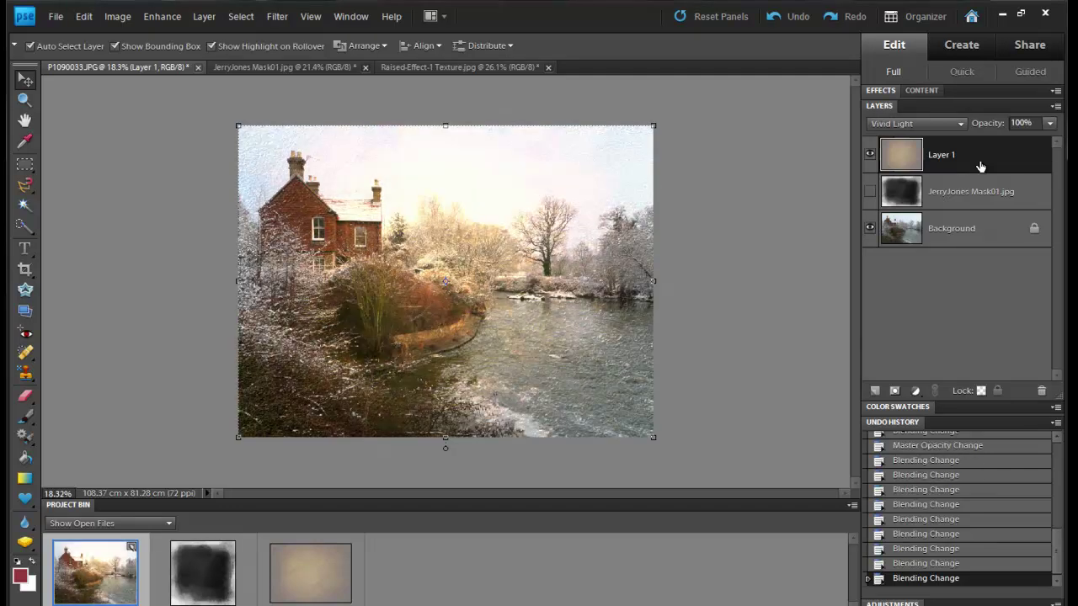
pyautogui.hotkey('shift', '+')
pyautogui.hotkey('shift', '+')
pyautogui.hotkey('shift', '+')
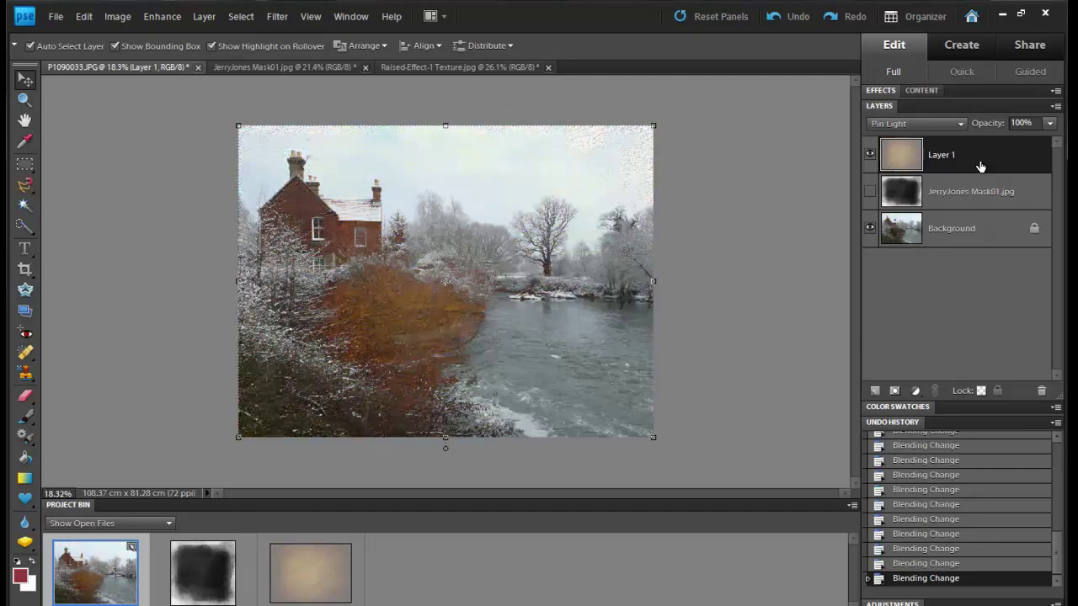
pyautogui.hotkey('shift', '+')
pyautogui.hotkey('shift', '+')
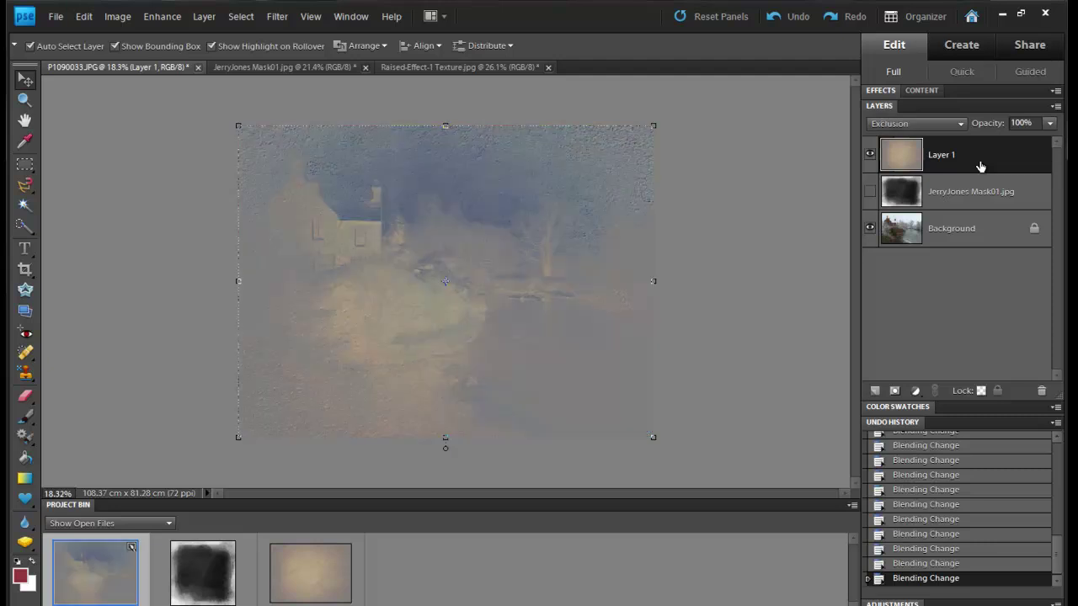
pyautogui.hotkey('shift', '+')
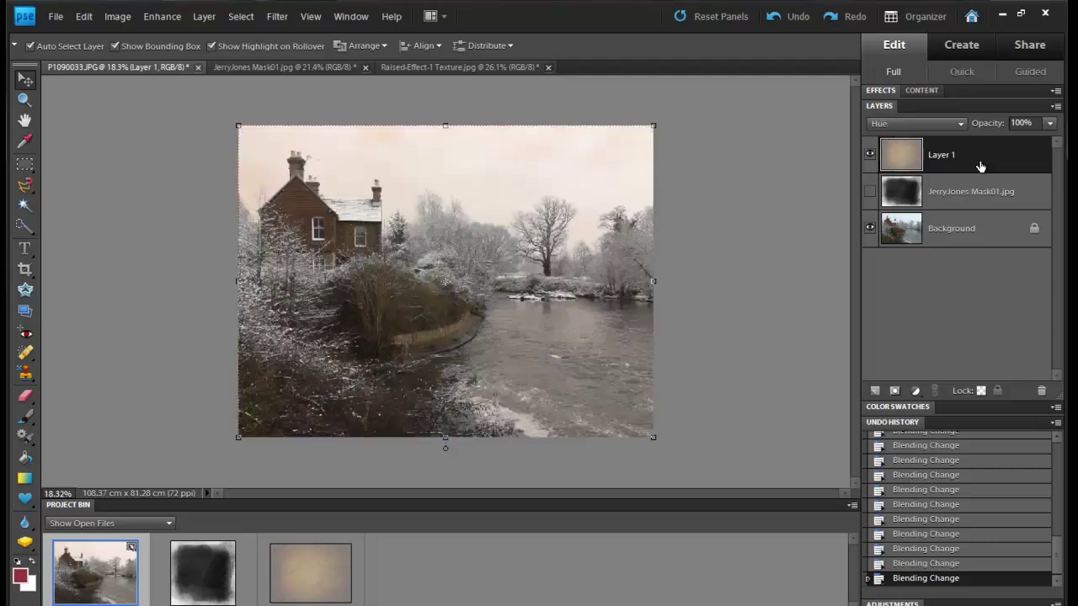
pyautogui.hotkey('shift', '+')
pyautogui.hotkey('shift', '+')
pyautogui.hotkey('shift', '+')
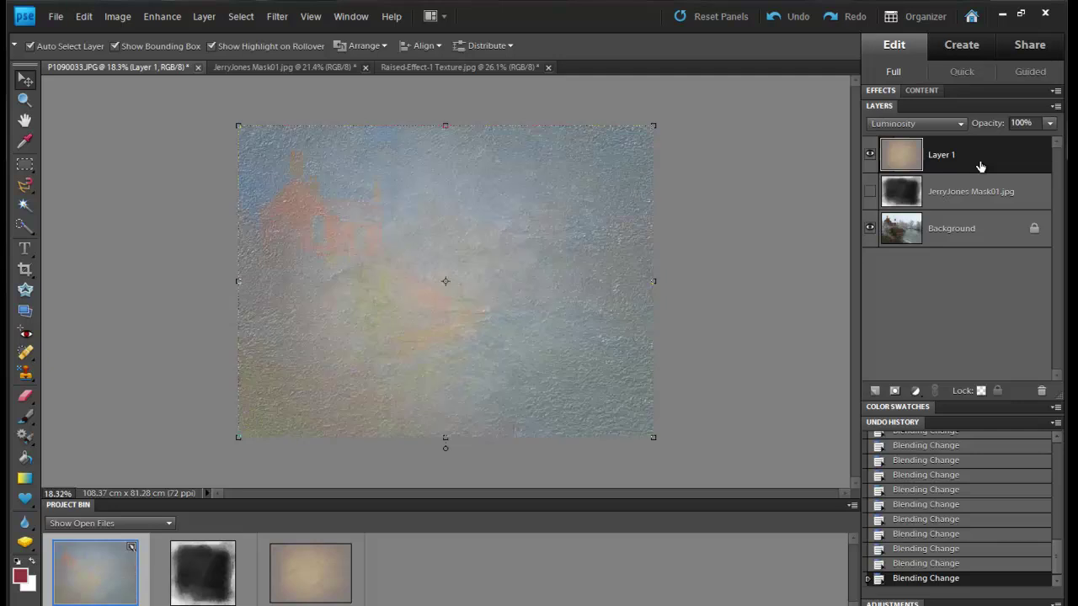
pyautogui.hotkey('shift', '+')
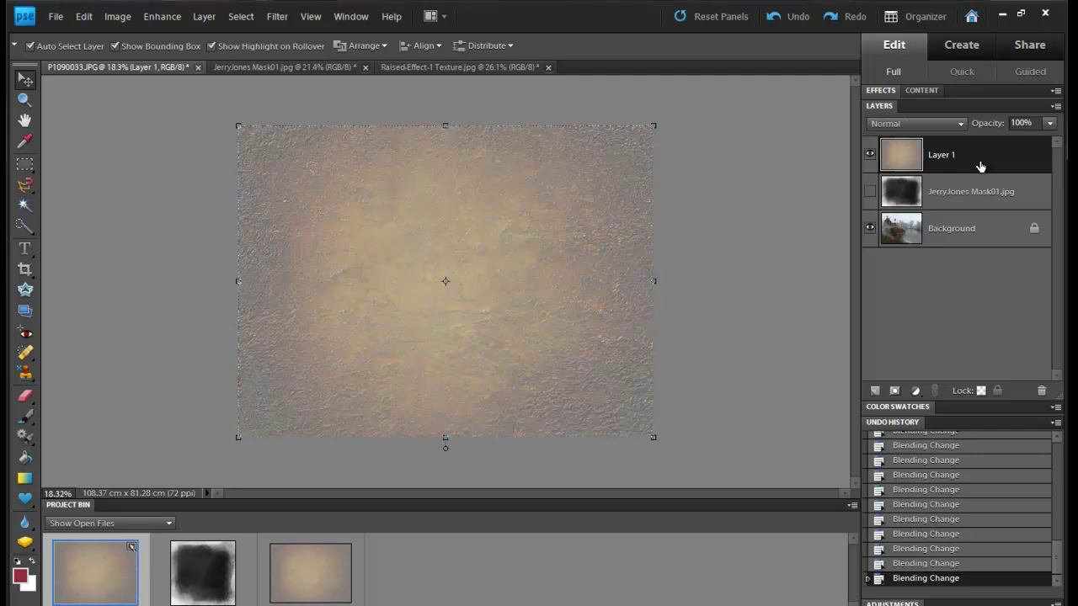